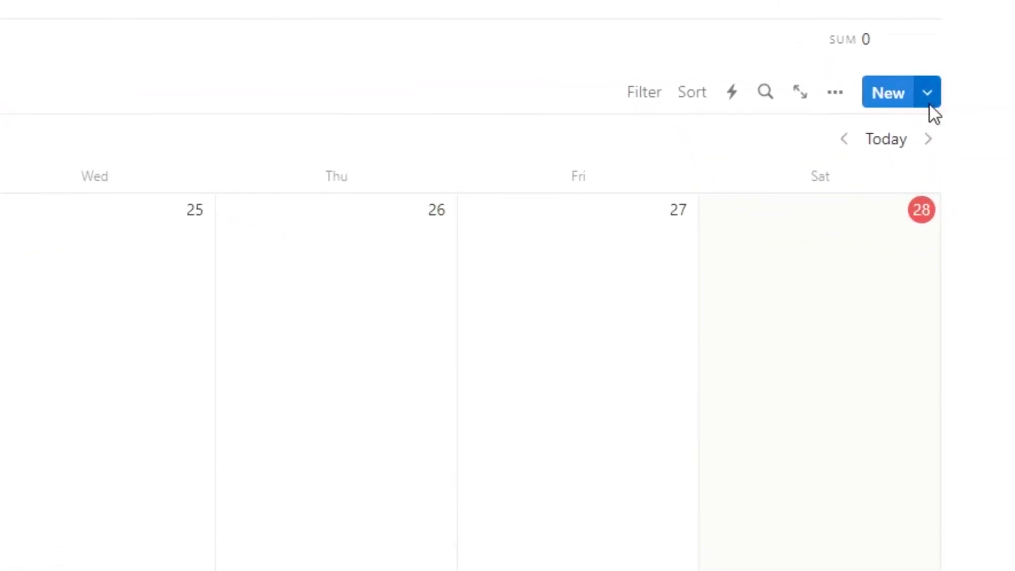
# Start a new blank template from the My Task List New button's template list.
pyautogui.click(929, 94)
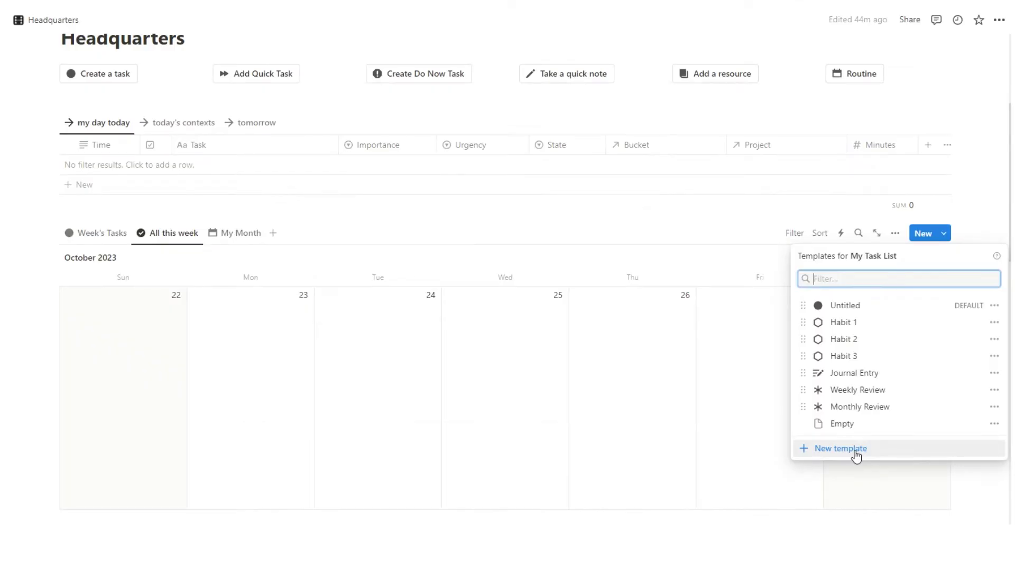
pyautogui.click(856, 452)
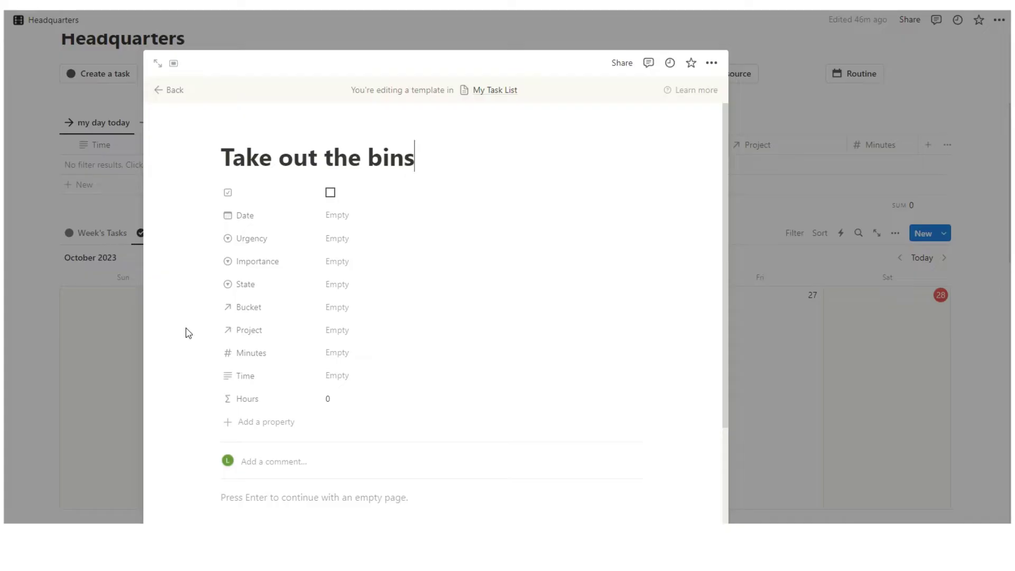
# Give the 'Take out the bins' template a wastebasket icon and set Urgent, Important, Quick.
pyautogui.click(243, 131)
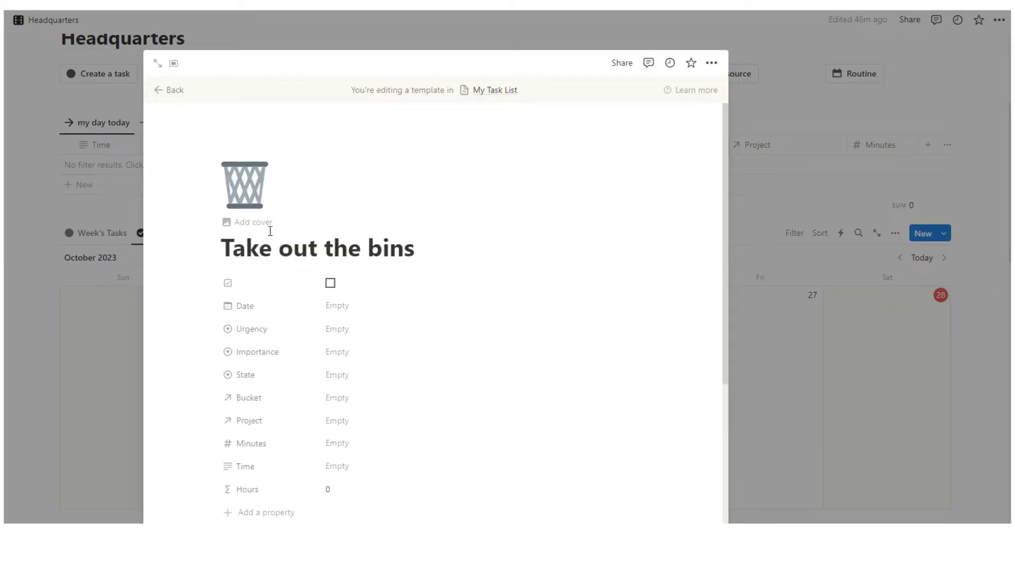
pyautogui.scroll(-2, 194, 229)
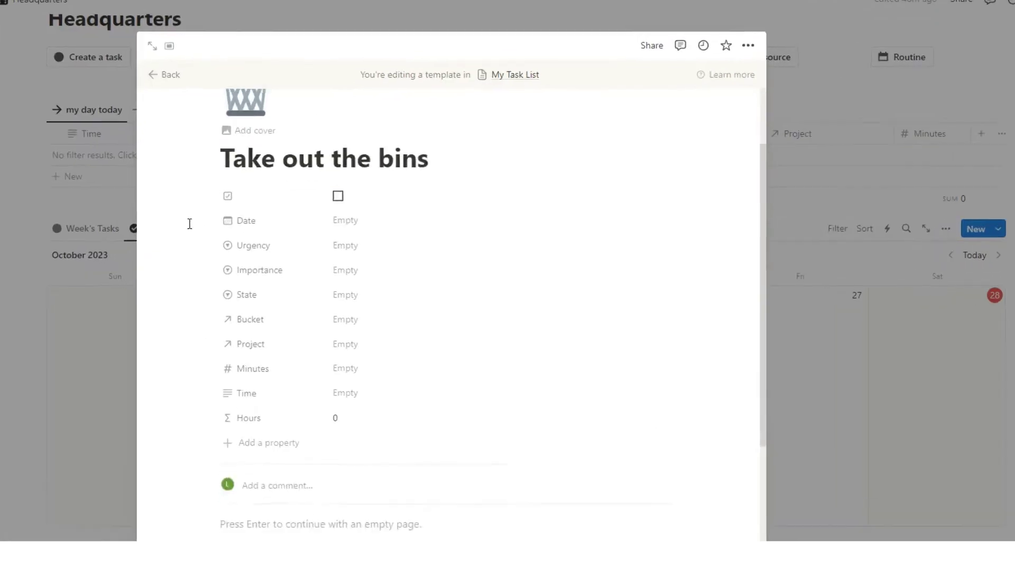
pyautogui.click(372, 245)
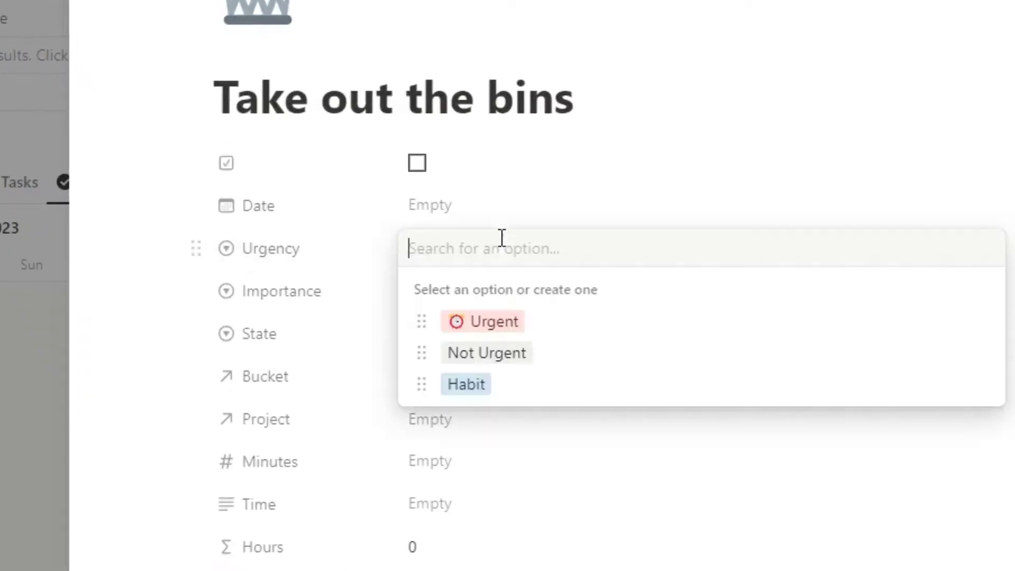
pyautogui.click(515, 324)
pyautogui.click(479, 300)
pyautogui.click(471, 365)
pyautogui.click(457, 332)
pyautogui.click(467, 438)
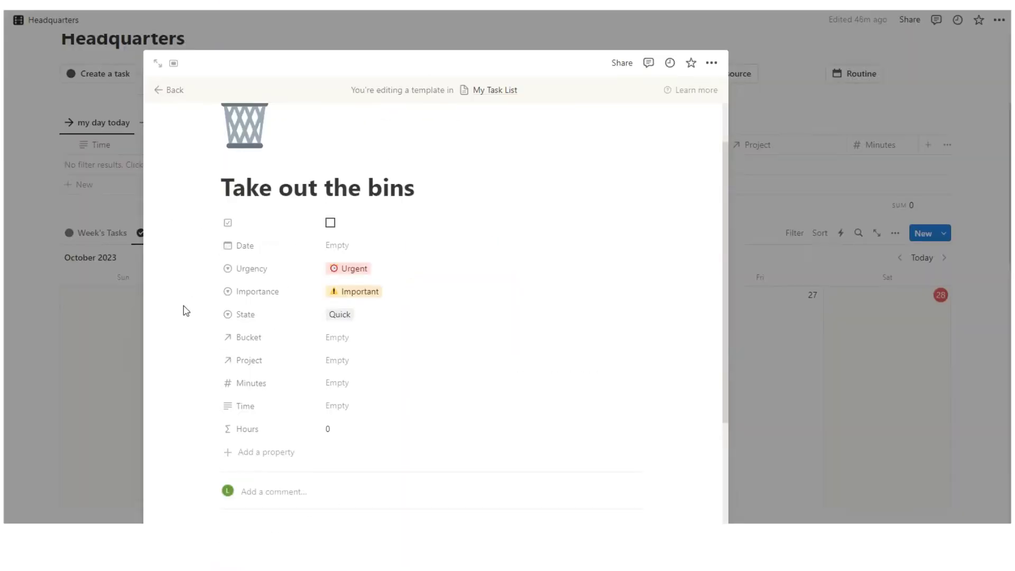
pyautogui.scroll(1, 148, 328)
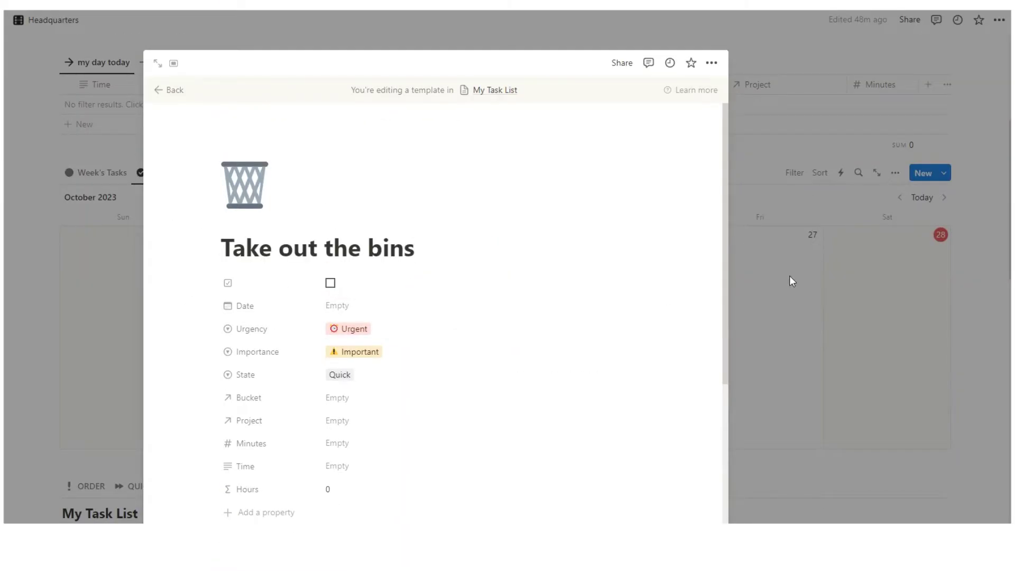
pyautogui.click(789, 274)
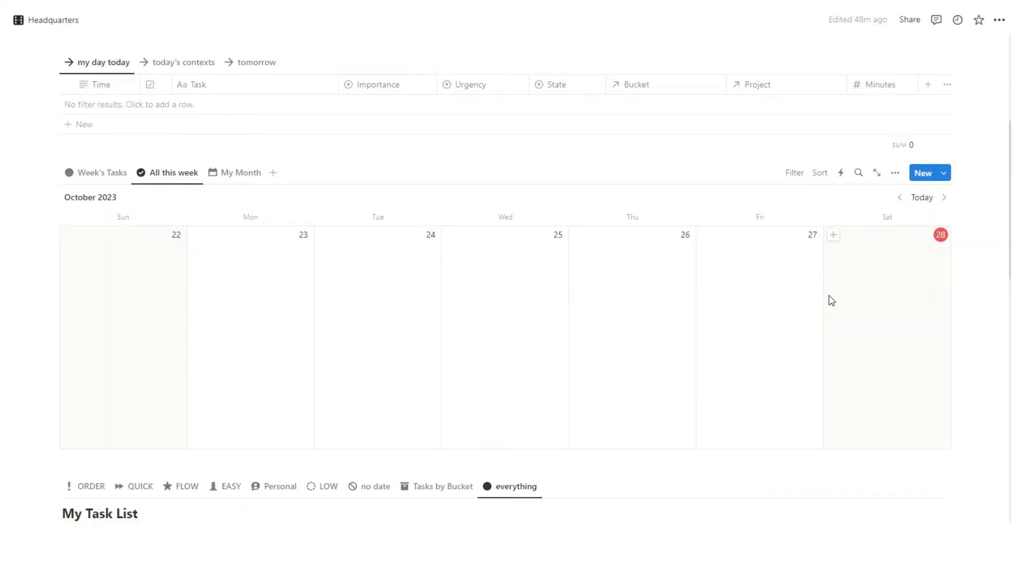
# Switch the Headquarters calendar to My Month, then back to All this week, and review it.
pyautogui.click(234, 176)
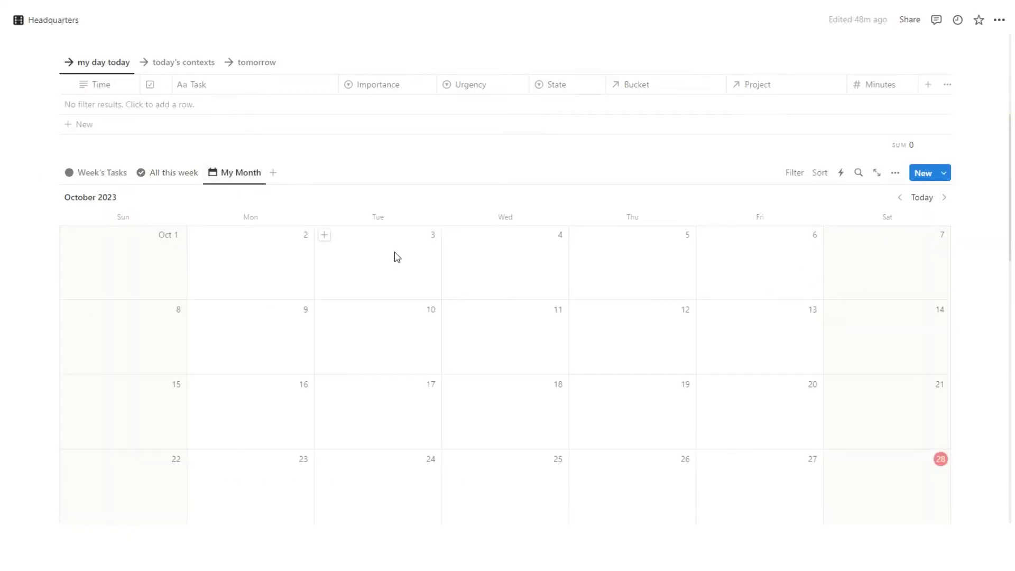
pyautogui.scroll(-3, 421, 273)
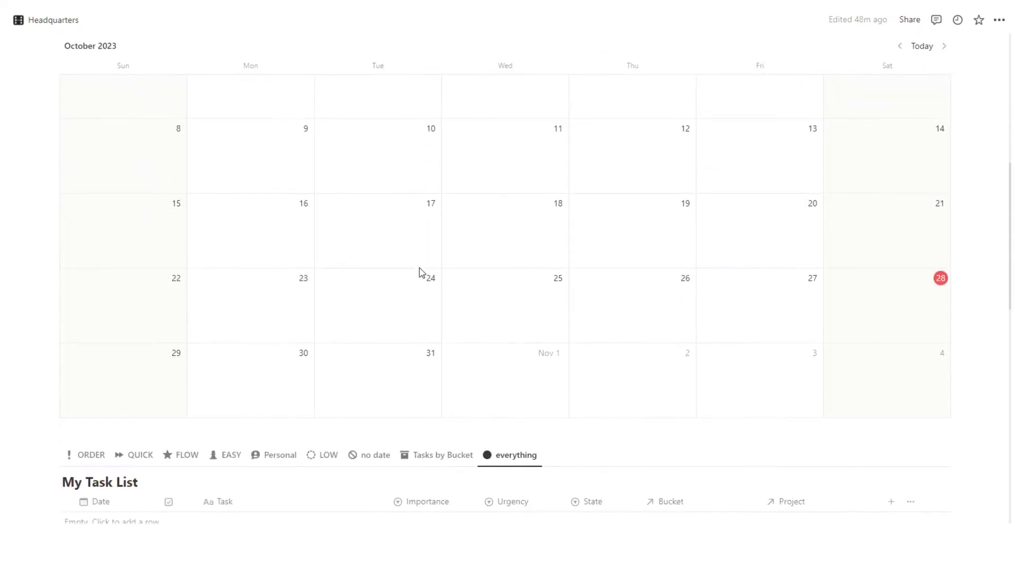
pyautogui.scroll(1, 354, 241)
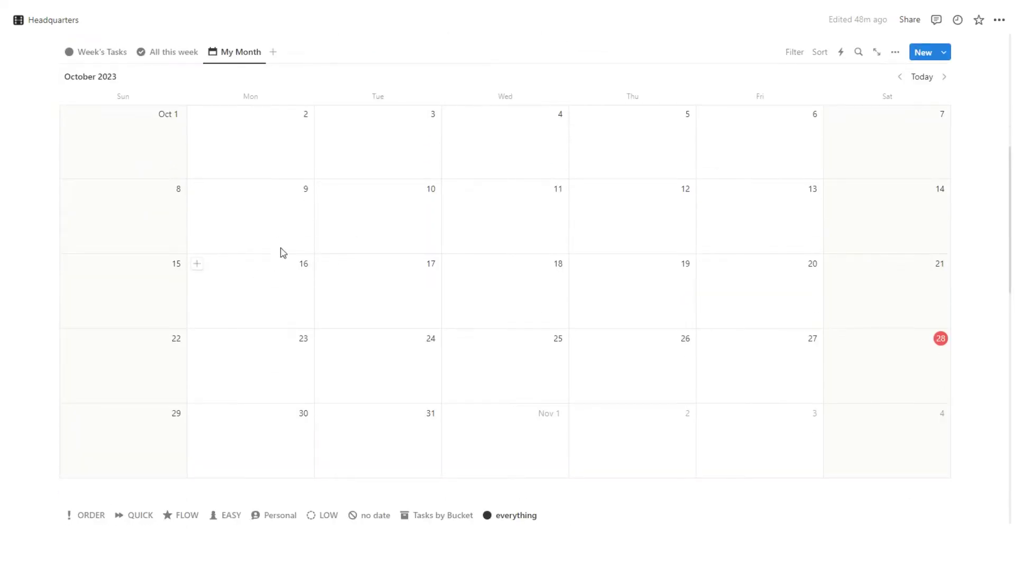
pyautogui.click(199, 61)
pyautogui.scroll(-1, 562, 231)
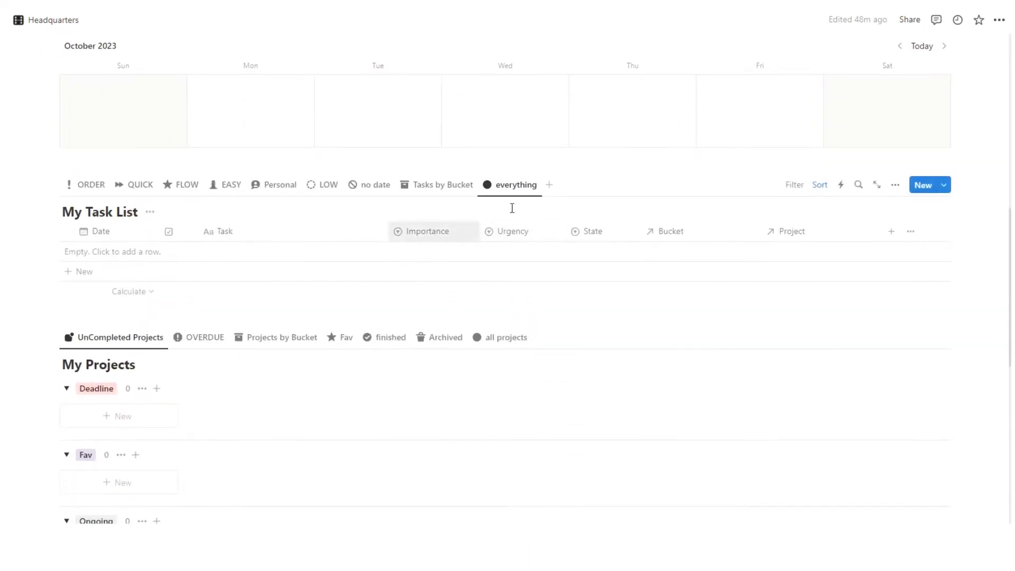
pyautogui.scroll(4, 769, 250)
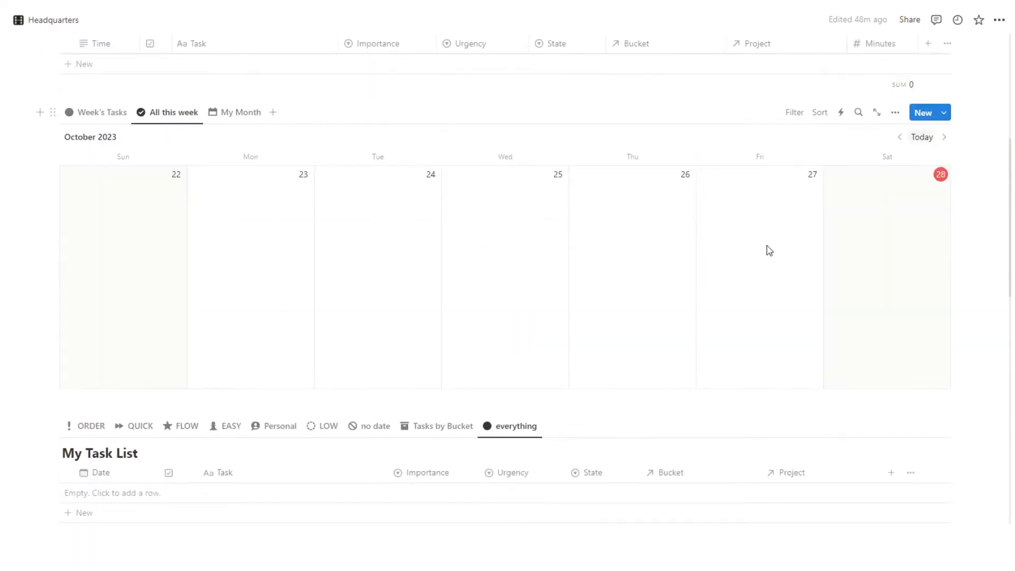
pyautogui.scroll(-2, 716, 294)
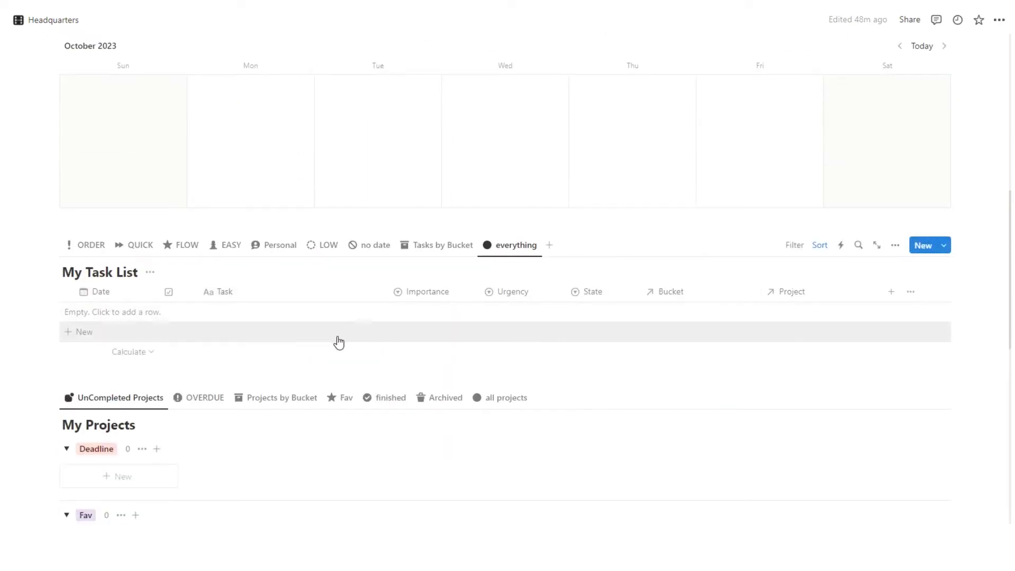
pyautogui.scroll(2, 883, 254)
# Make the 'Take out the bins' template's Date default to Today.
pyautogui.click(944, 113)
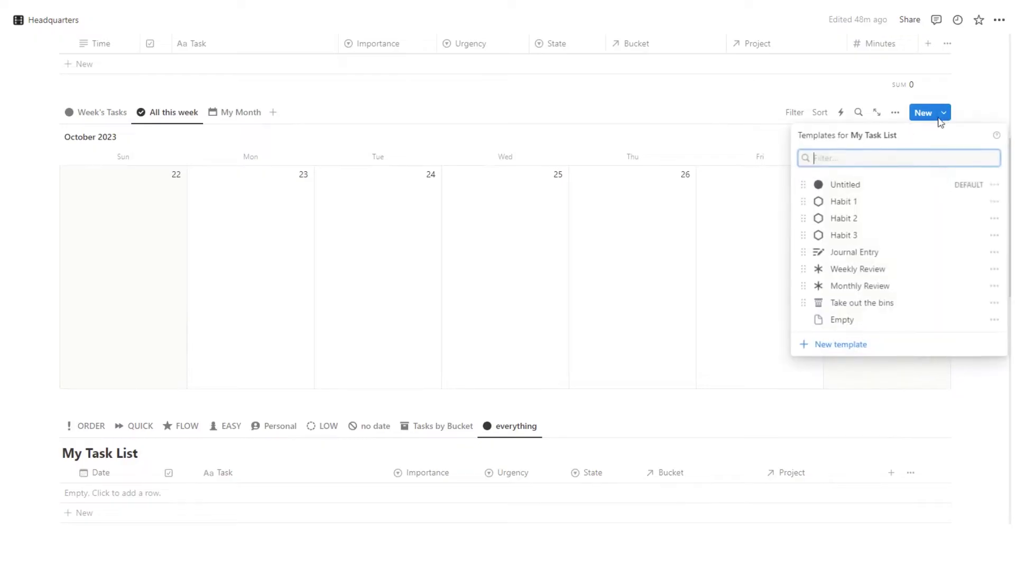
pyautogui.click(994, 303)
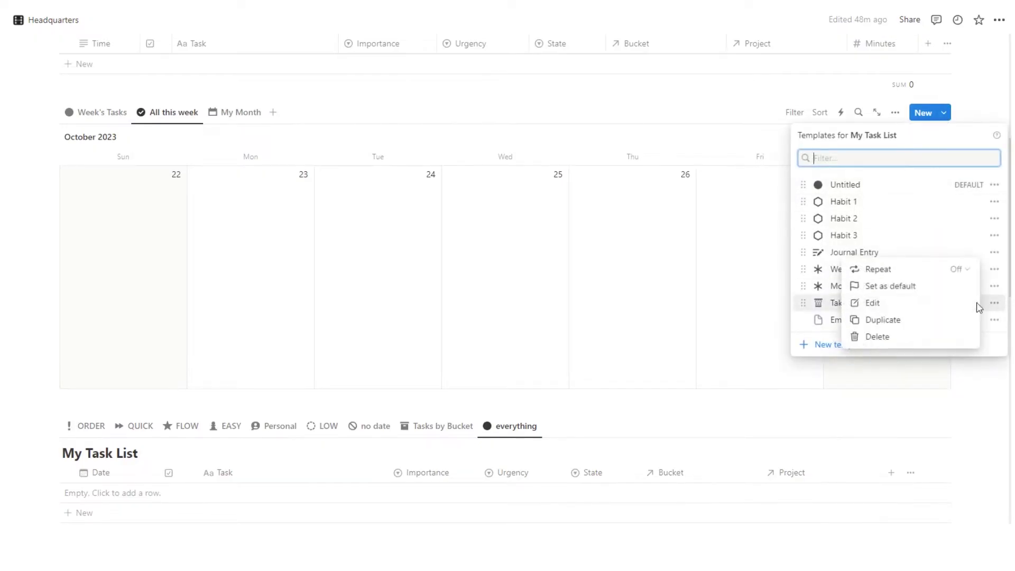
pyautogui.click(928, 305)
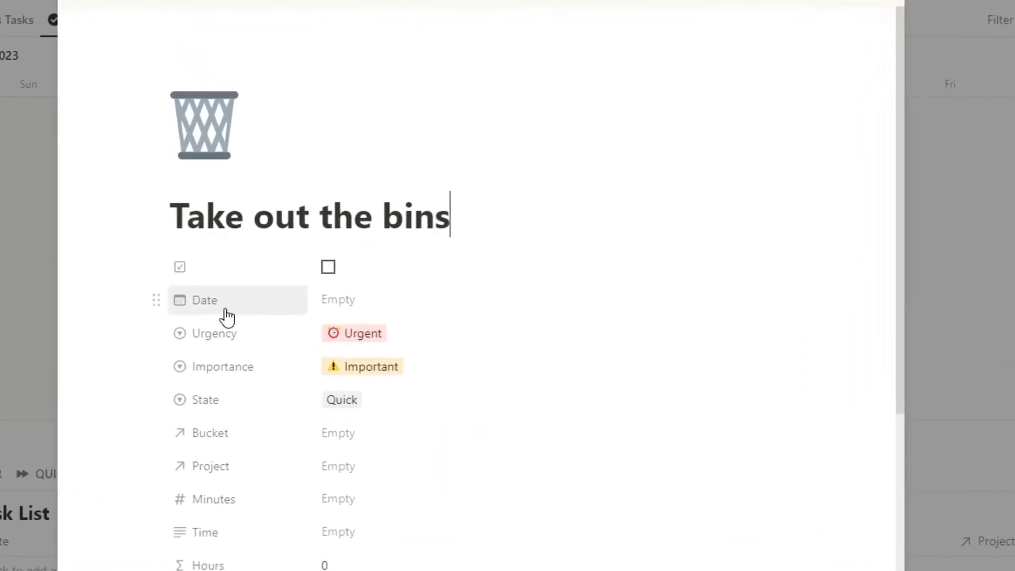
pyautogui.click(358, 302)
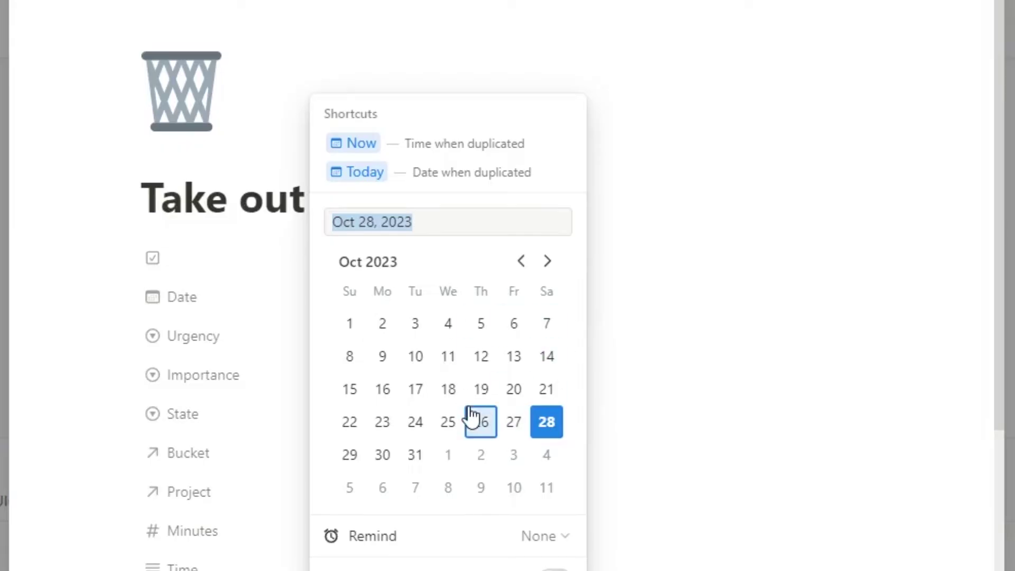
pyautogui.click(365, 172)
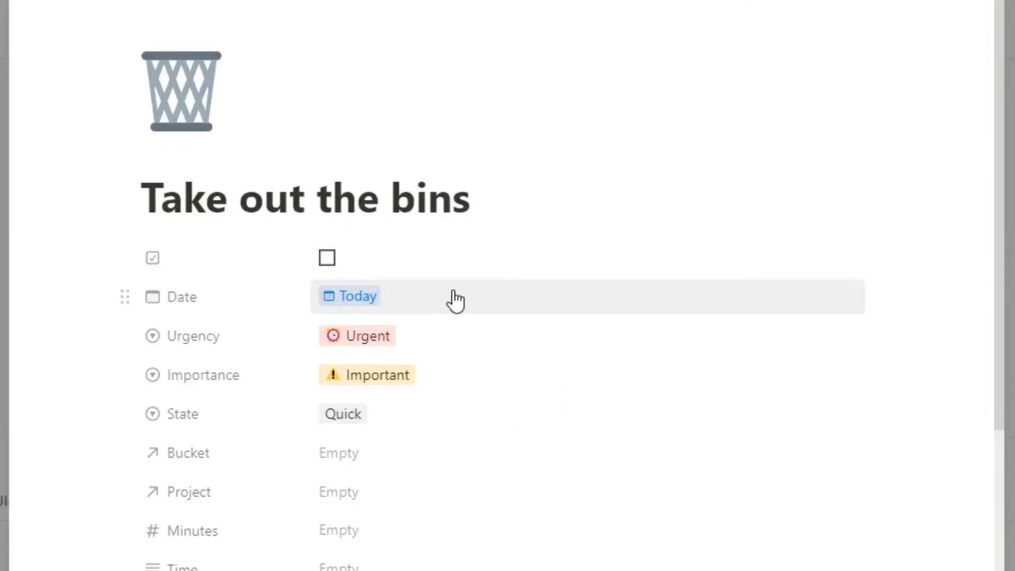
pyautogui.press('Escape')
pyautogui.click(877, 48)
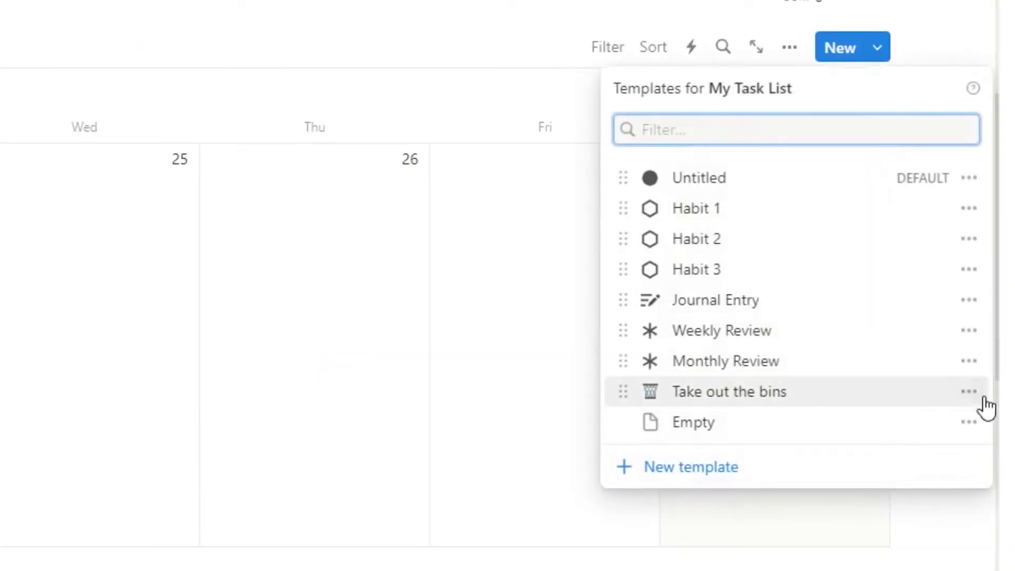
# Set 'Take out the bins' to repeat weekly on Saturday from Oct 28, 2023, created at 9:13 AM.
pyautogui.click(969, 391)
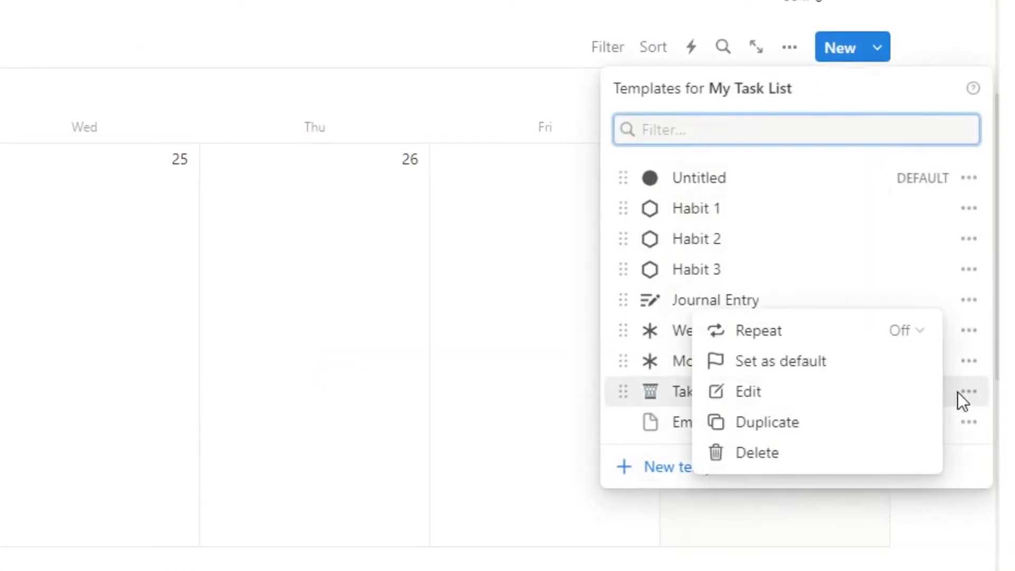
pyautogui.click(769, 333)
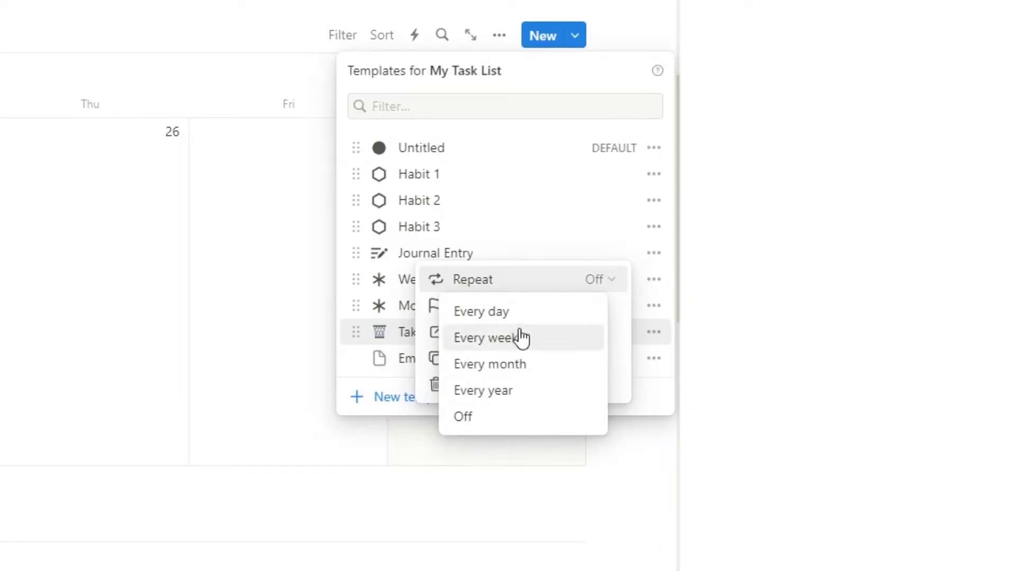
pyautogui.click(541, 334)
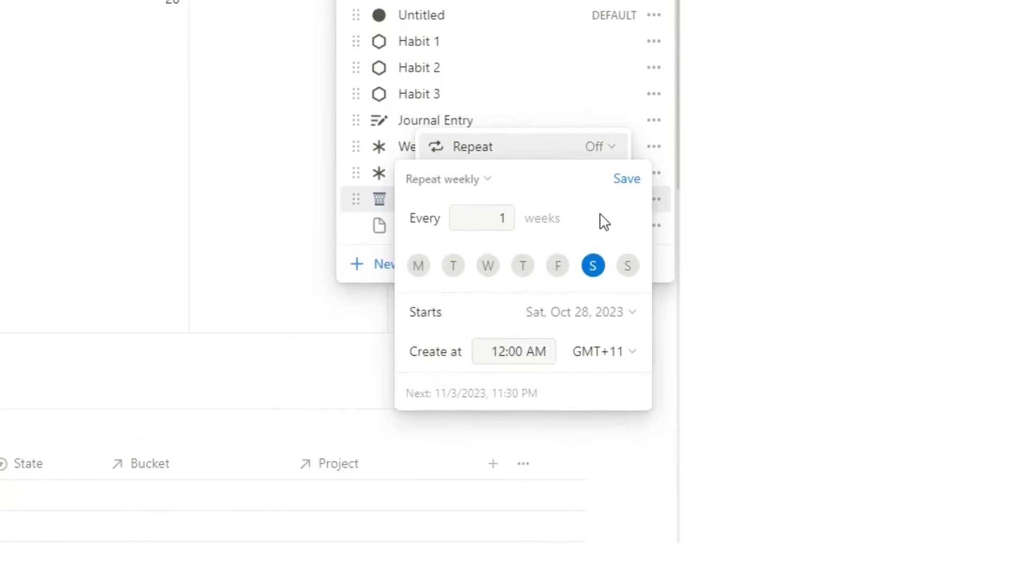
pyautogui.click(512, 358)
pyautogui.press('BackSpace')
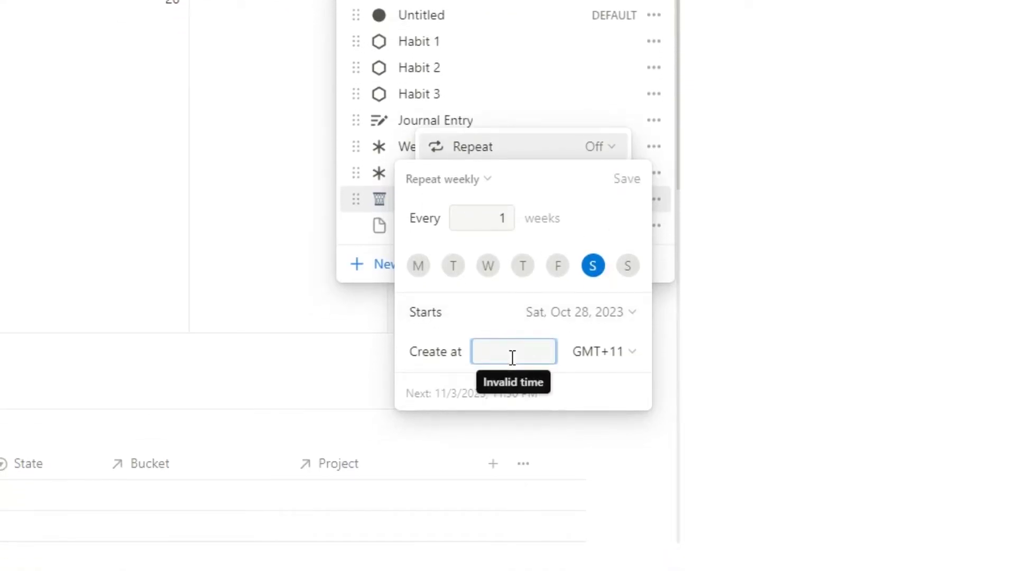
pyautogui.write('9:13')
pyautogui.press('Return')
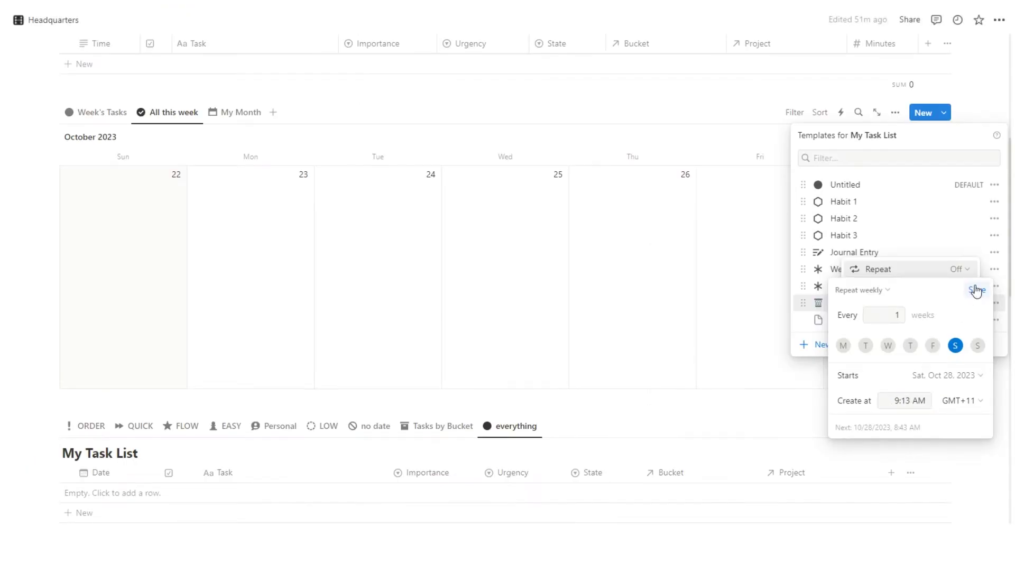
pyautogui.click(976, 292)
pyautogui.click(710, 299)
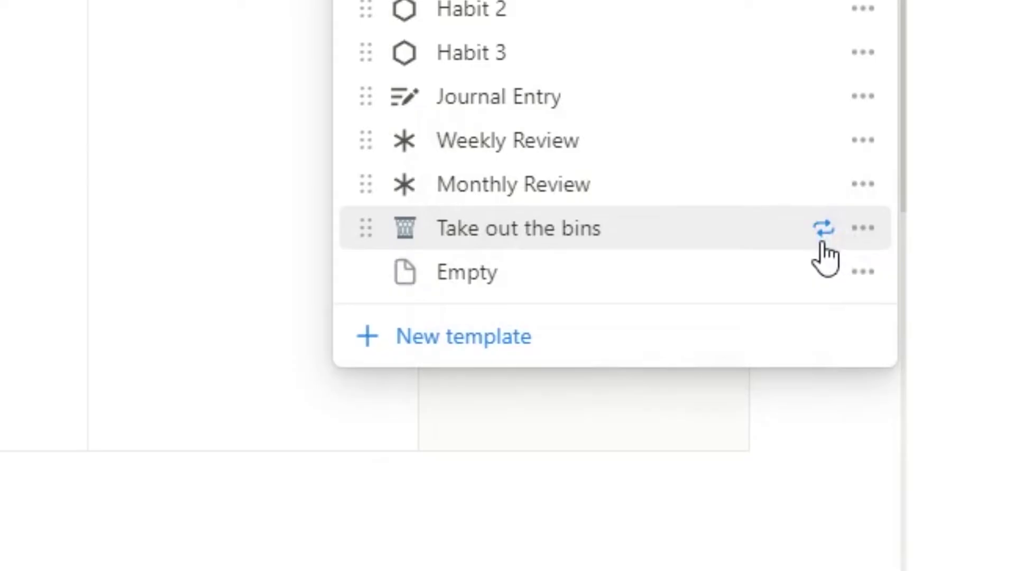
# Close the templates menu and check the Oct 28 'Take out the bins' task in the calendar and My Task List.
pyautogui.click(182, 152)
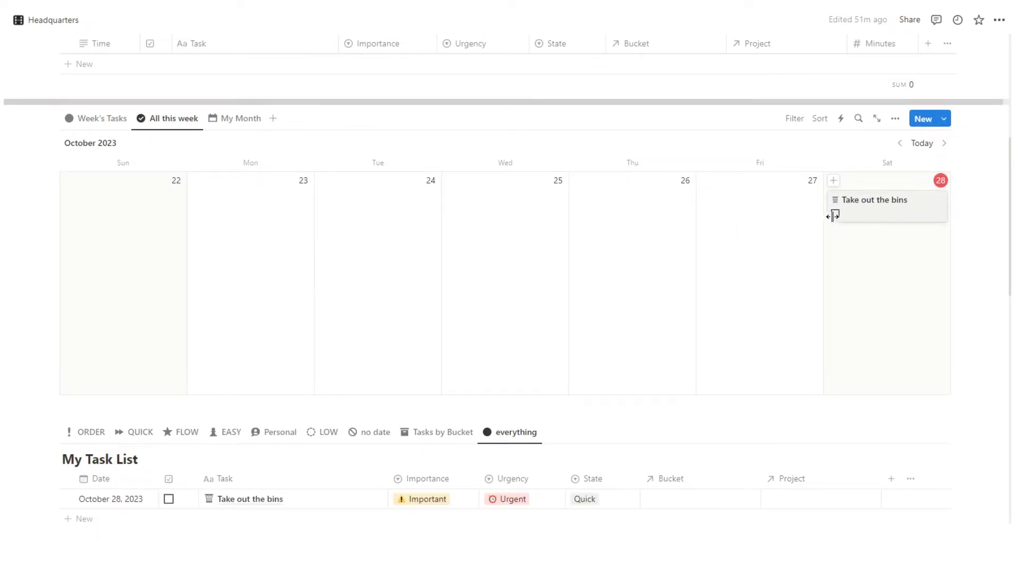
pyautogui.scroll(5, 480, 226)
pyautogui.scroll(-4, 669, 257)
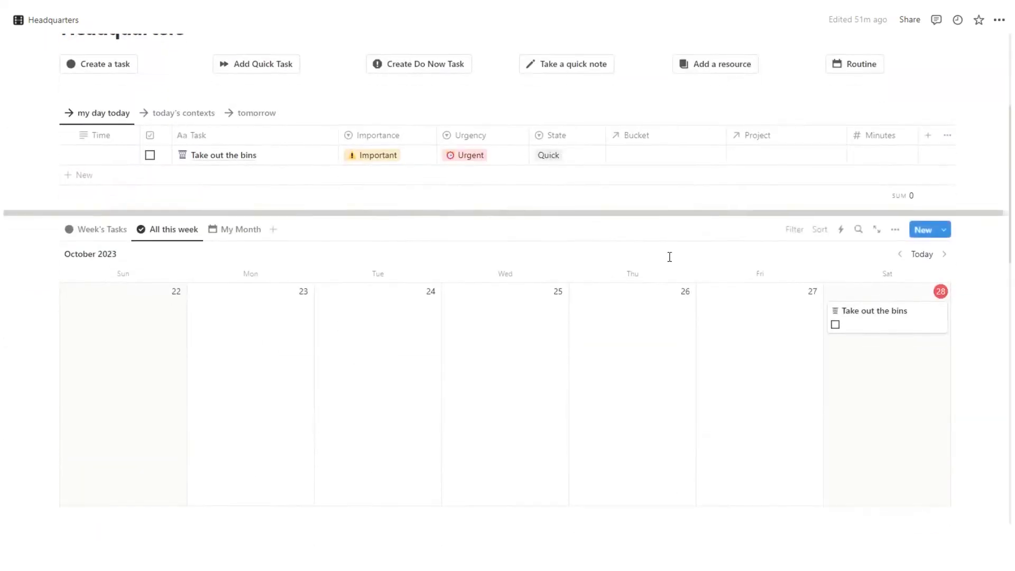
pyautogui.scroll(-4, 669, 257)
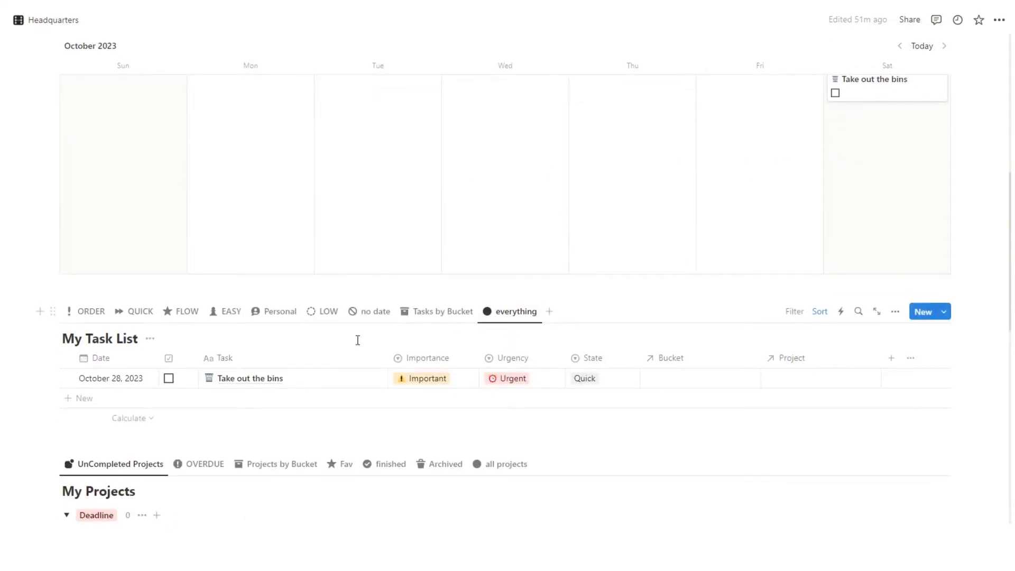
pyautogui.scroll(3, 614, 373)
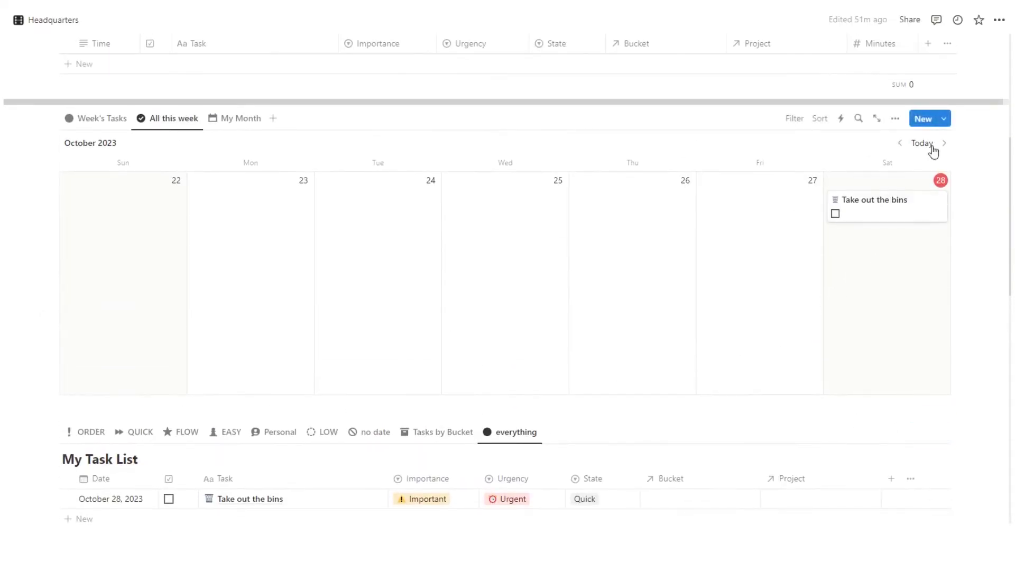
# Open the Habit 1 template for editing and rename it to 'Cold Shower'.
pyautogui.click(943, 118)
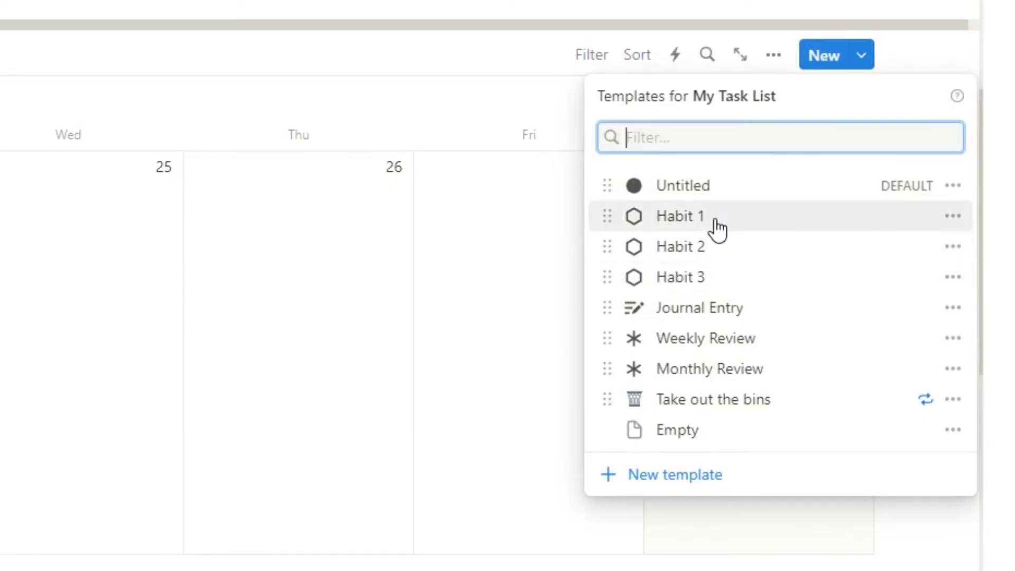
pyautogui.click(953, 216)
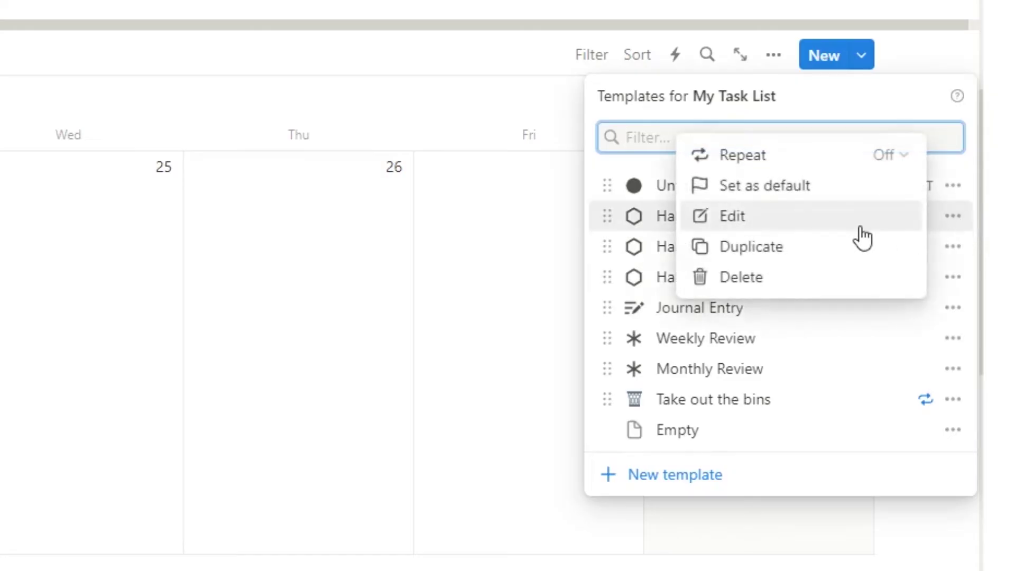
pyautogui.click(859, 224)
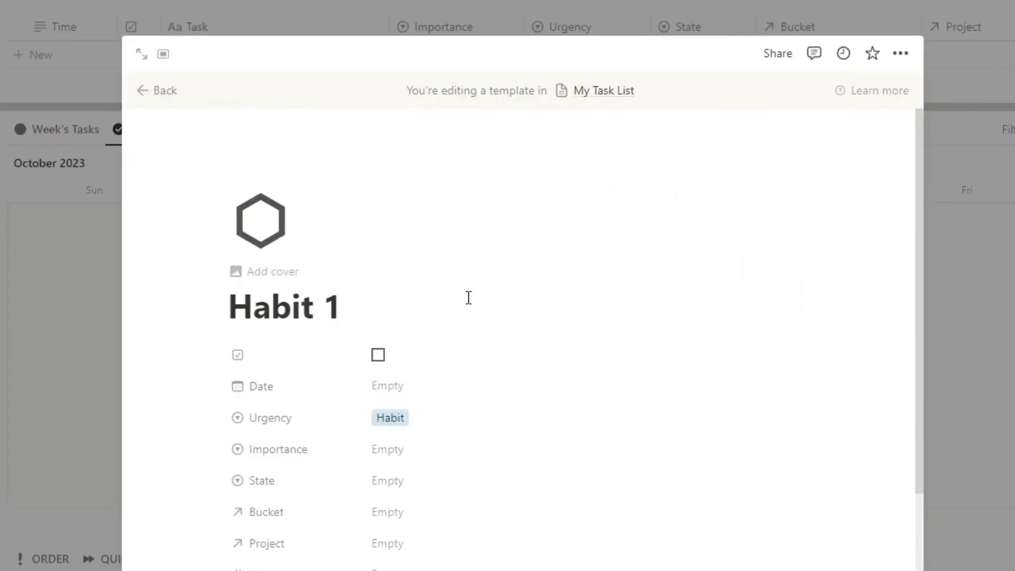
pyautogui.tripleClick(469, 298)
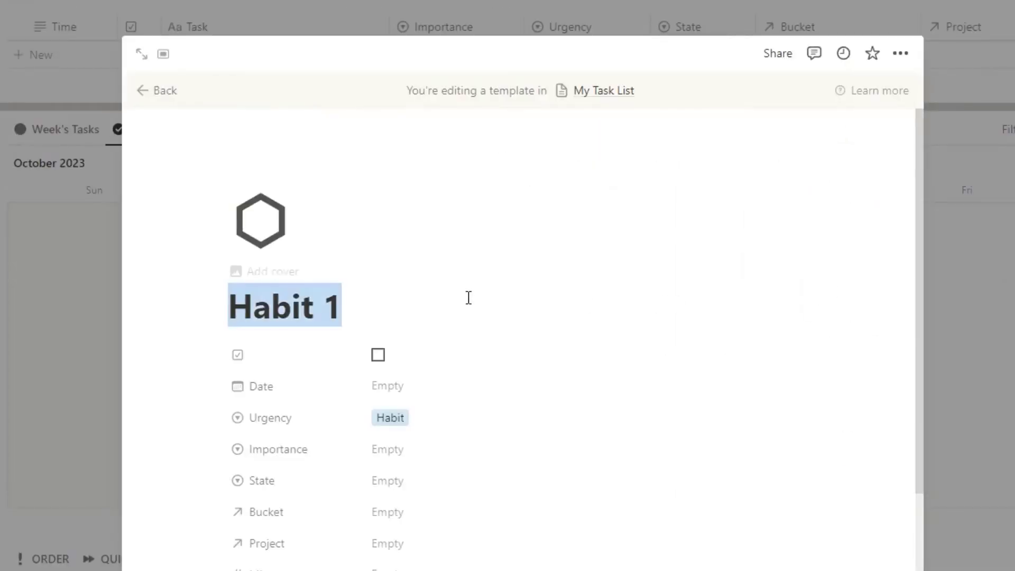
pyautogui.write('Cold Shower')
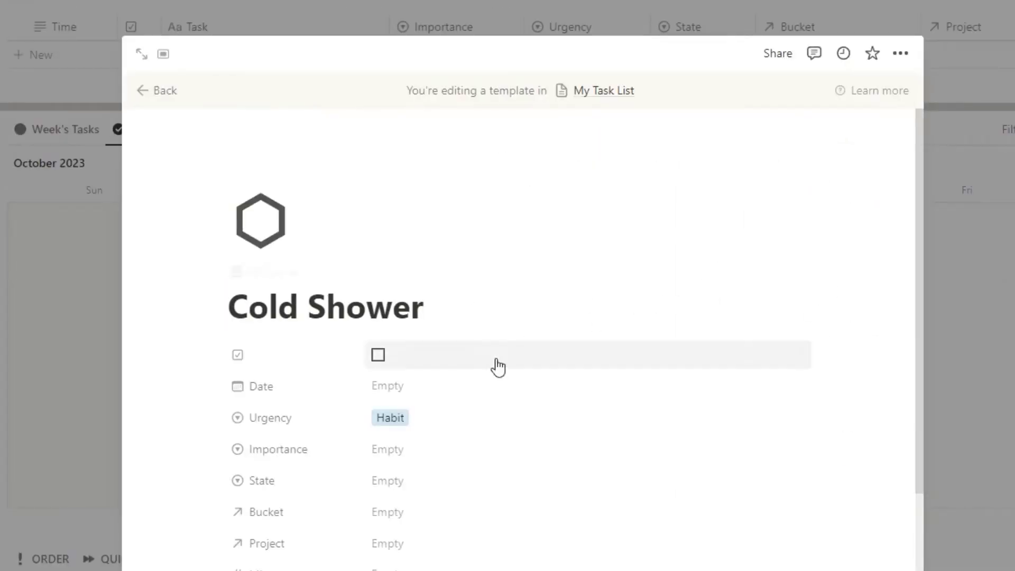
# Set the Cold Shower template's Date to Today, leaving State unchanged.
pyautogui.click(465, 386)
pyautogui.click(382, 288)
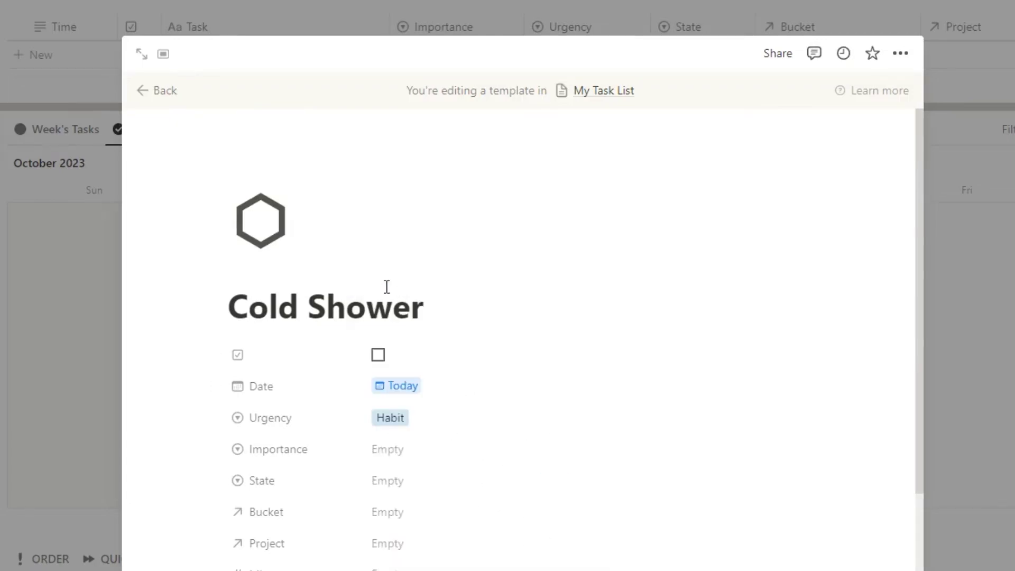
pyautogui.scroll(-2, 195, 420)
pyautogui.click(400, 393)
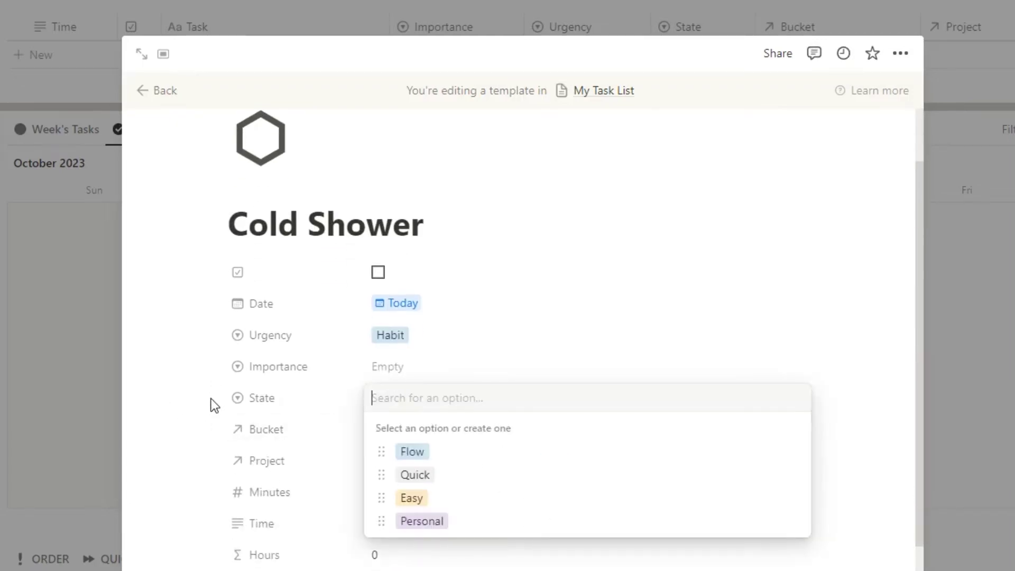
pyautogui.click(211, 401)
pyautogui.press('Escape')
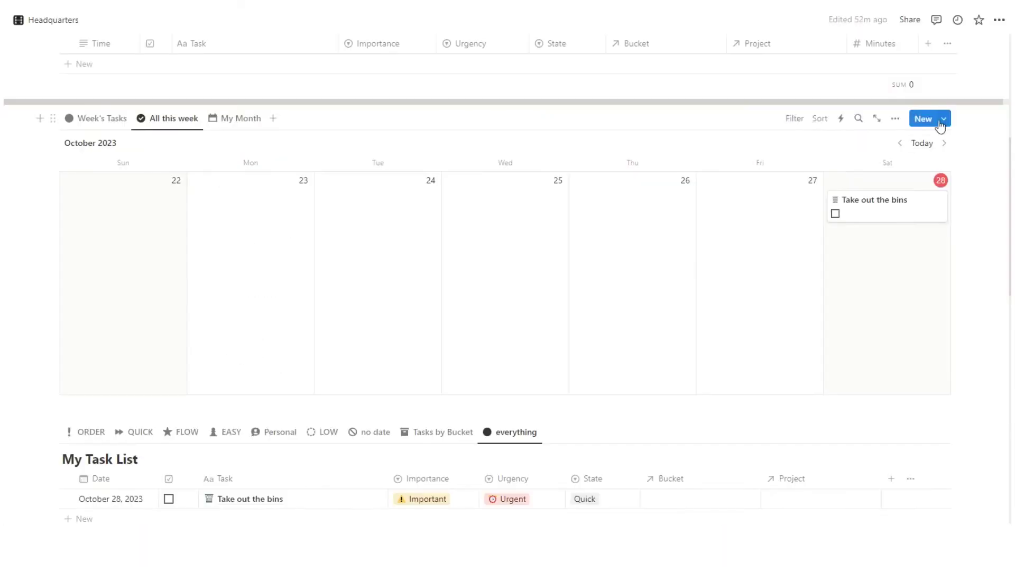
# Check the Cold Shower template's repeat settings without changing them.
pyautogui.click(939, 118)
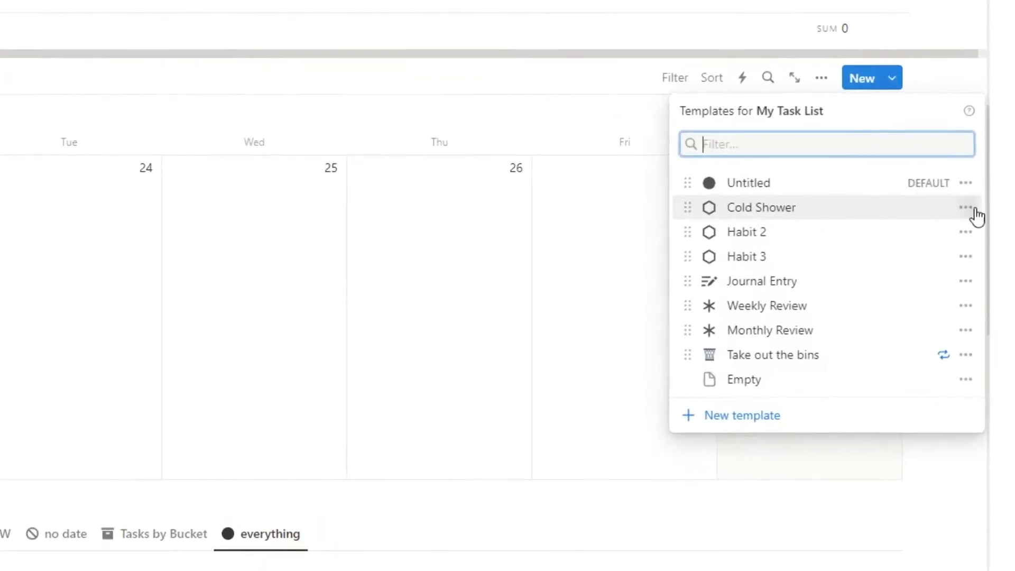
pyautogui.click(984, 208)
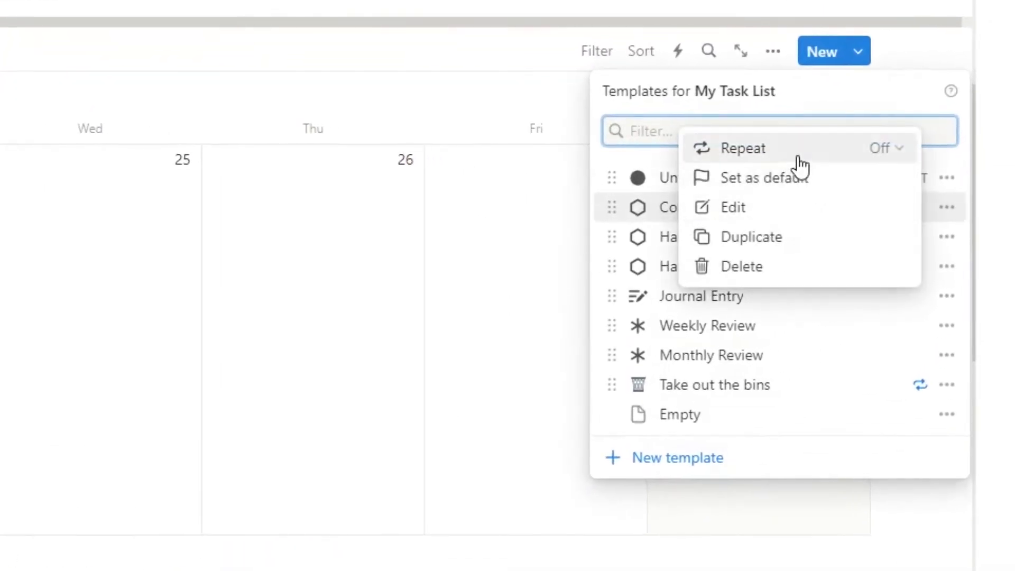
pyautogui.click(796, 157)
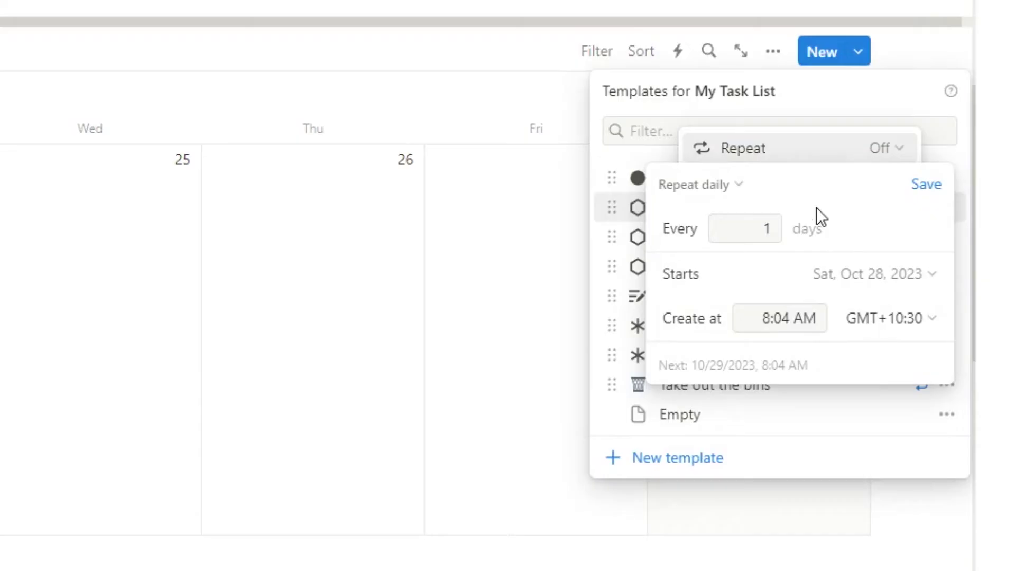
pyautogui.press('Escape')
# Create a new Running template with Minutes set to 30.
pyautogui.click(672, 456)
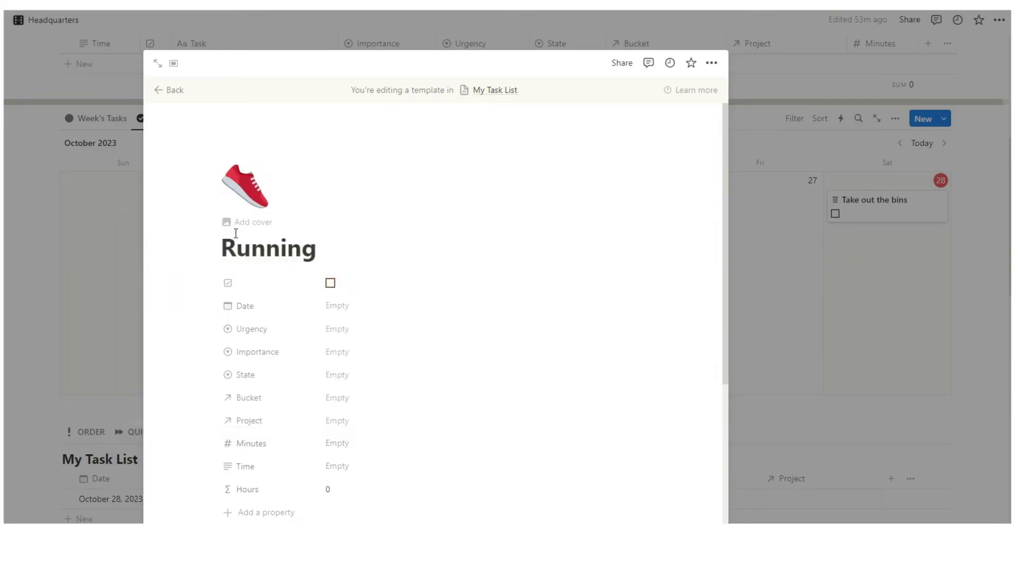
pyautogui.scroll(-1, 168, 356)
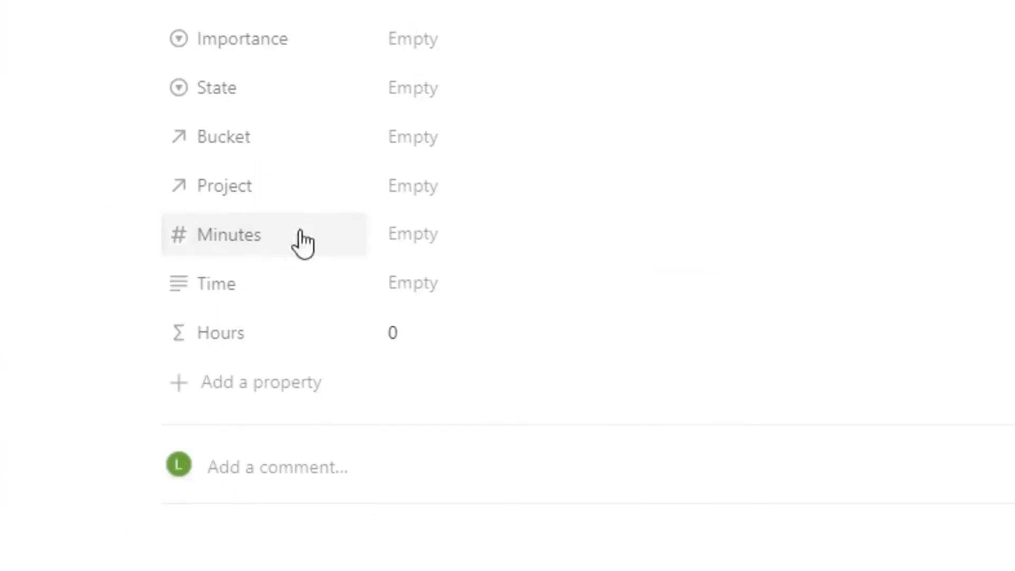
pyautogui.click(445, 388)
pyautogui.write('30')
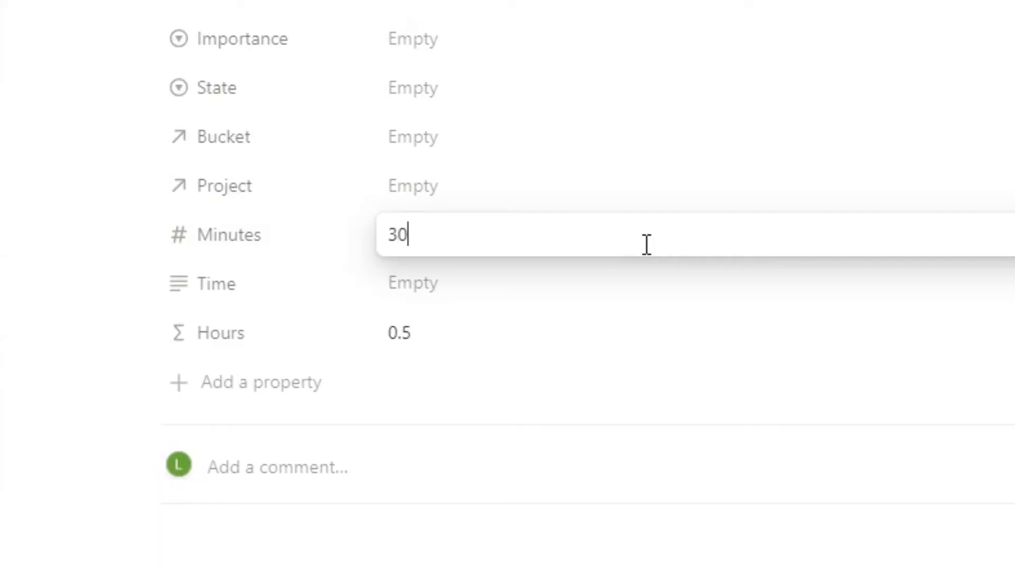
pyautogui.click(90, 198)
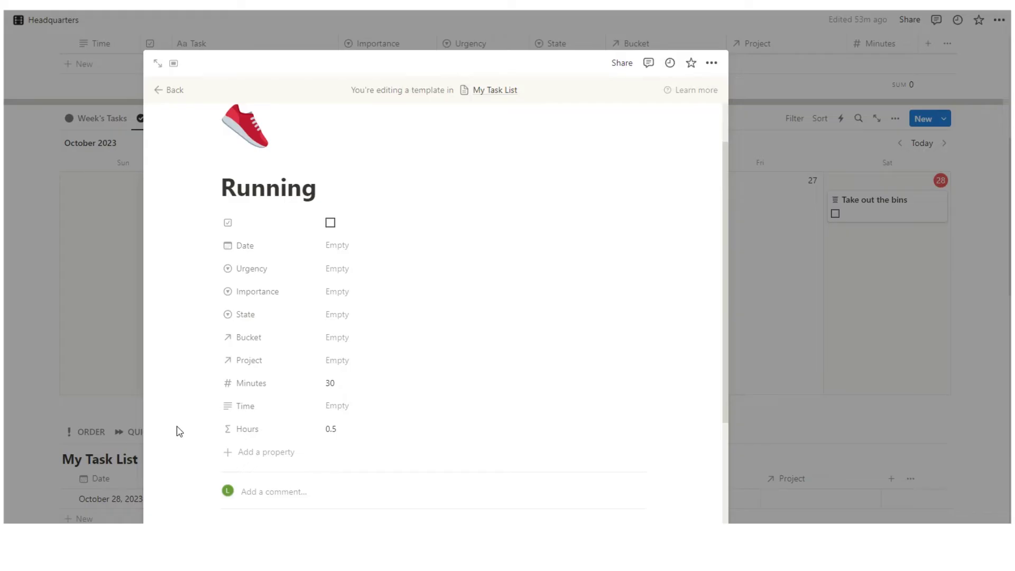
# Set the Running template to Not Urgent, Not Important, with State Personal.
pyautogui.click(334, 269)
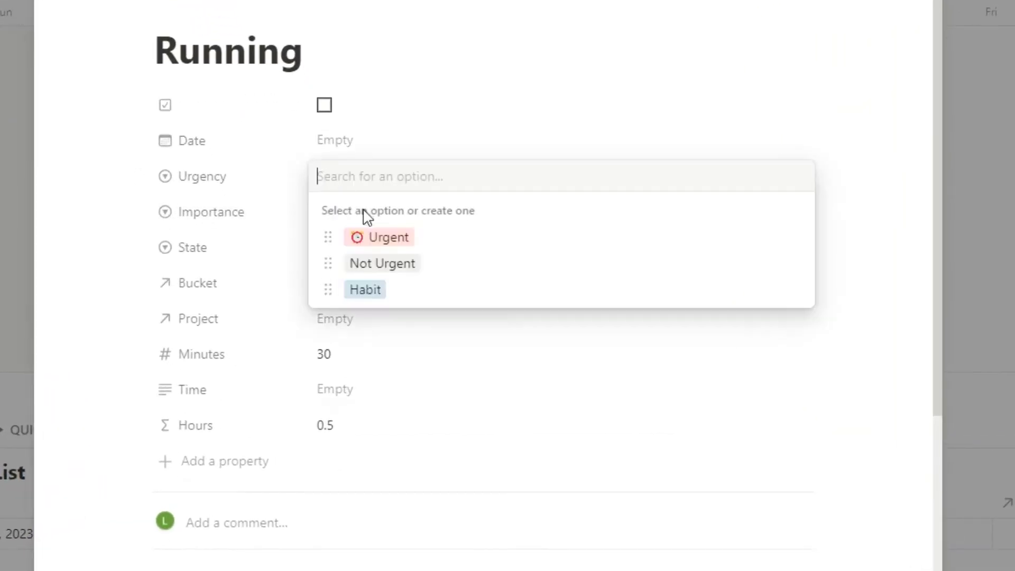
pyautogui.click(361, 308)
pyautogui.click(347, 291)
pyautogui.click(365, 177)
pyautogui.click(370, 263)
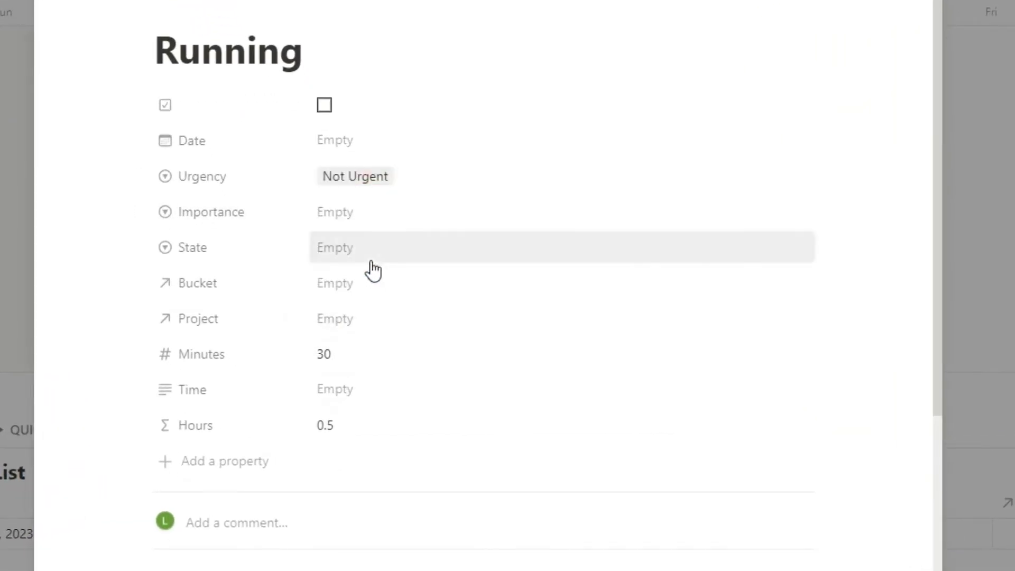
pyautogui.click(349, 211)
pyautogui.click(380, 298)
pyautogui.click(351, 214)
pyautogui.press('Escape')
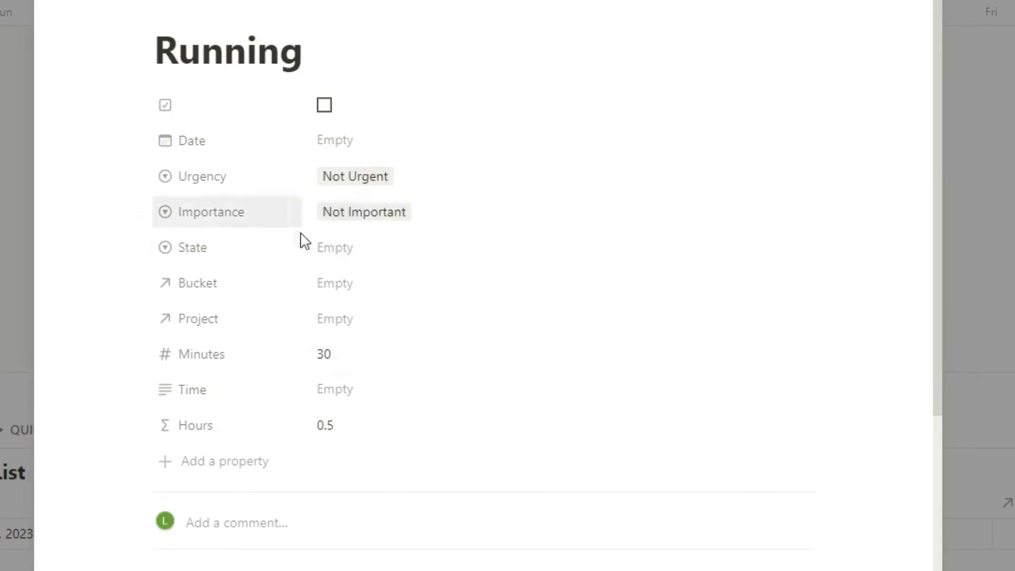
pyautogui.click(367, 245)
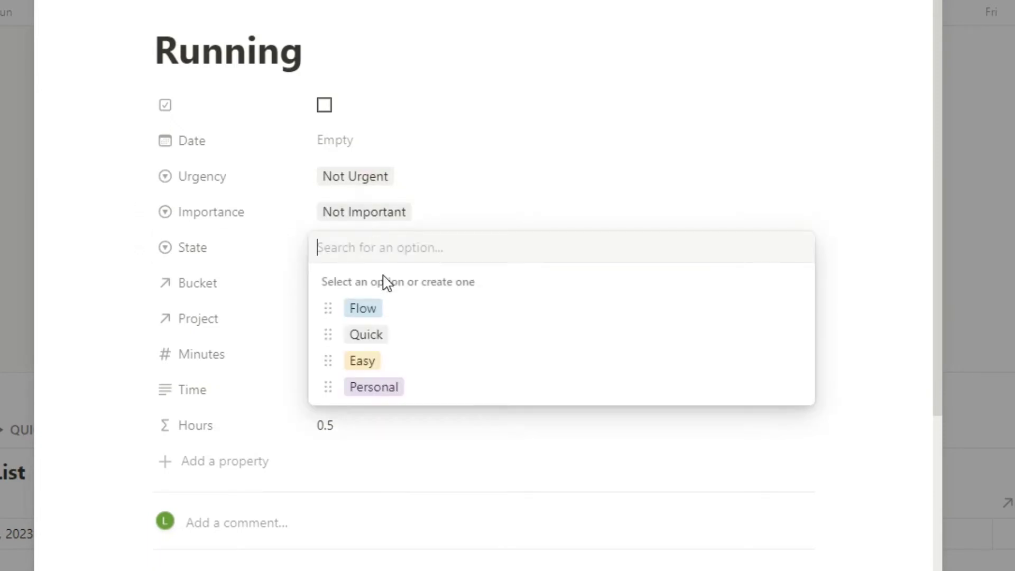
pyautogui.click(383, 390)
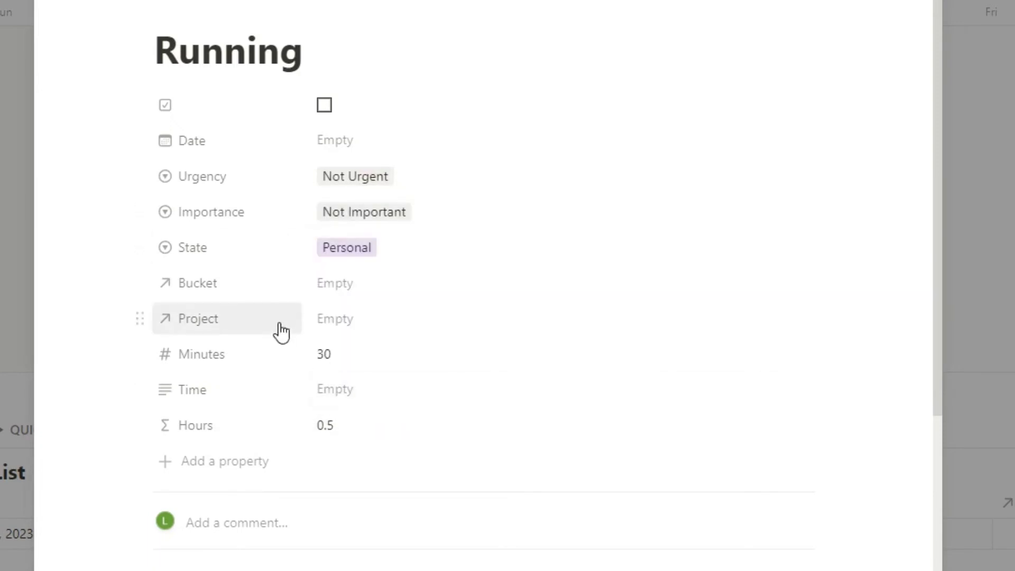
# Link the Running template to the Marathon project and Fitness bucket, with Date defaulting to Today.
pyautogui.click(359, 320)
pyautogui.write('MN')
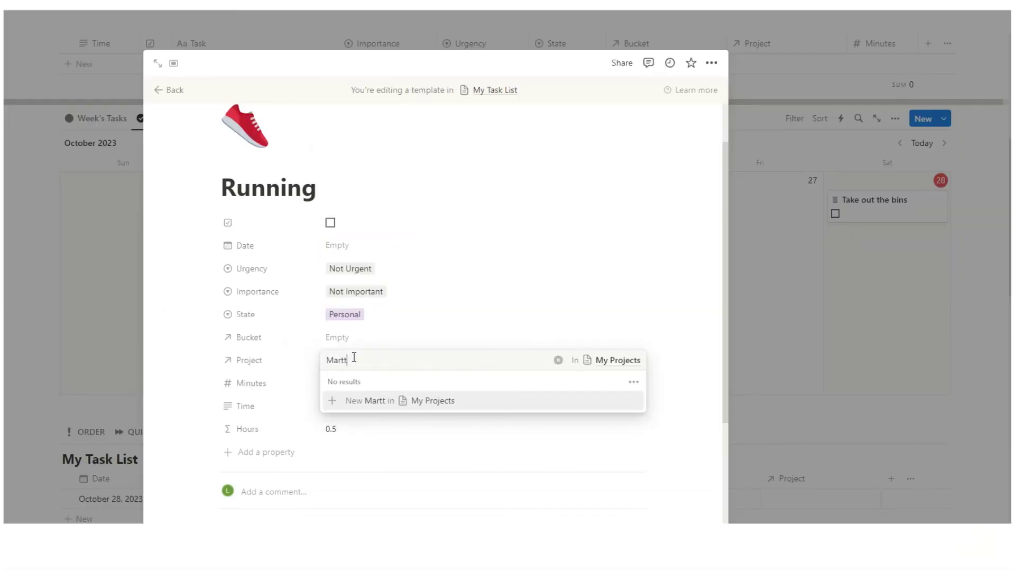
pyautogui.write('hon')
pyautogui.click(373, 402)
pyautogui.click(374, 333)
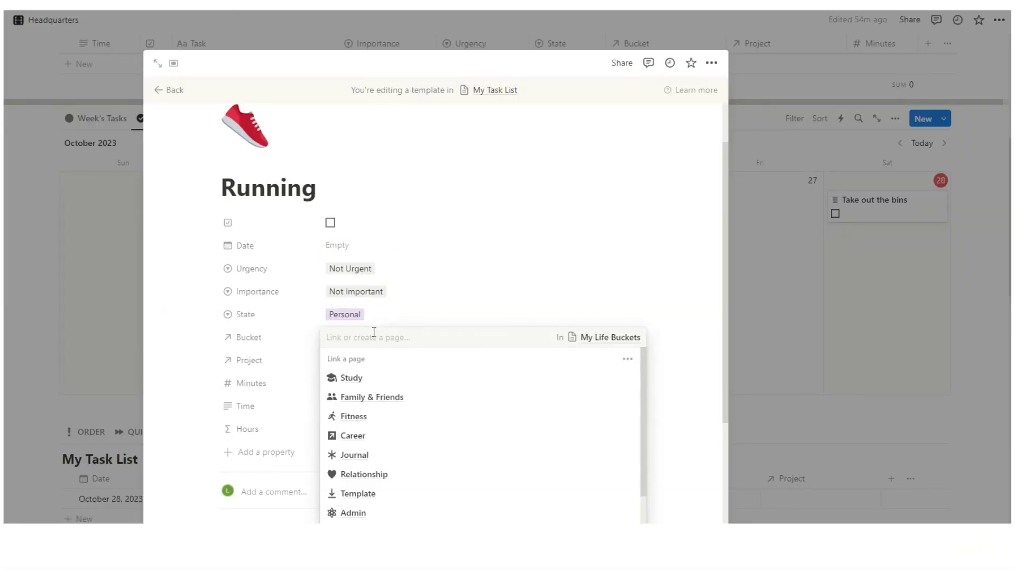
pyautogui.click(353, 416)
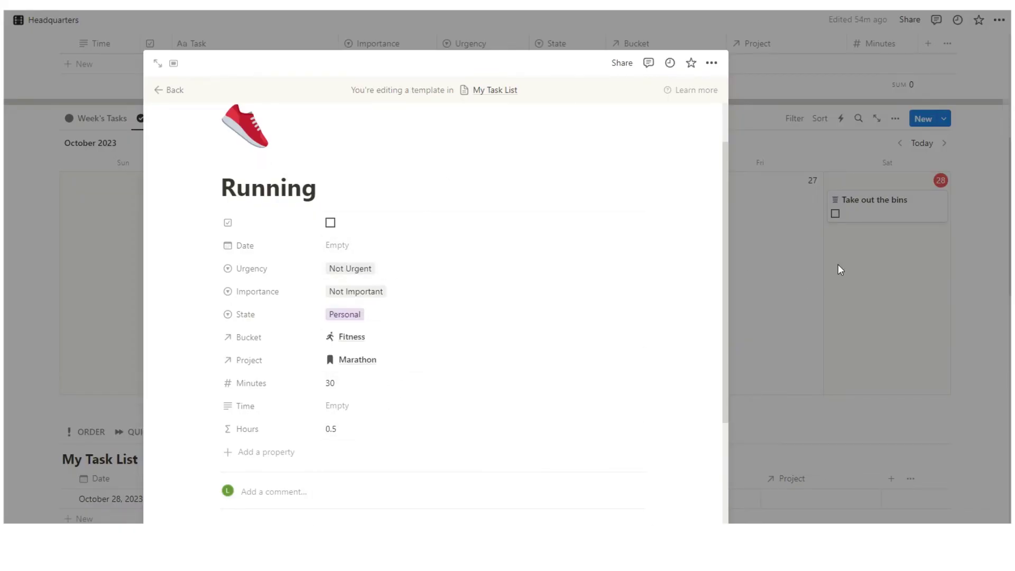
pyautogui.click(338, 249)
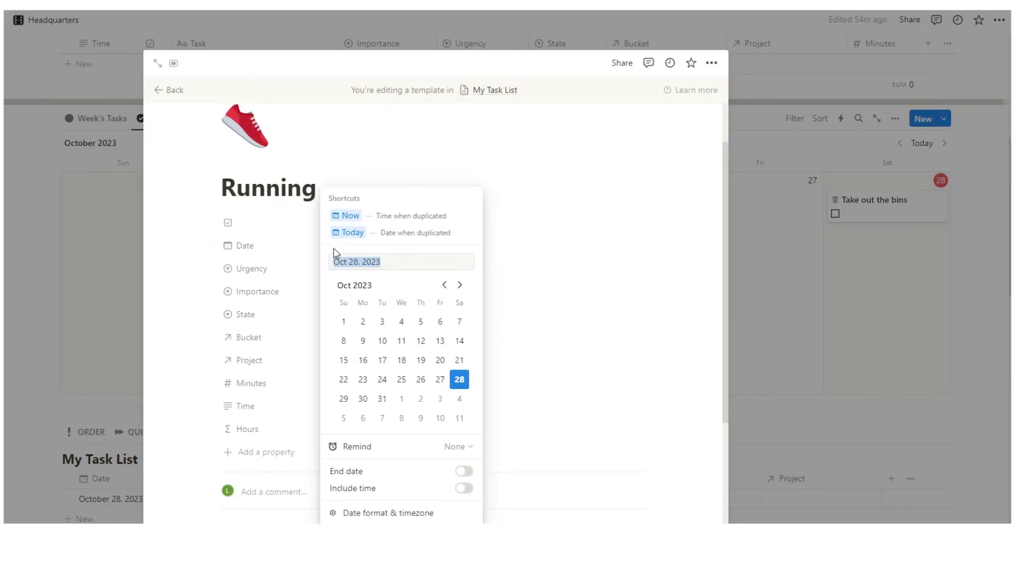
pyautogui.click(344, 233)
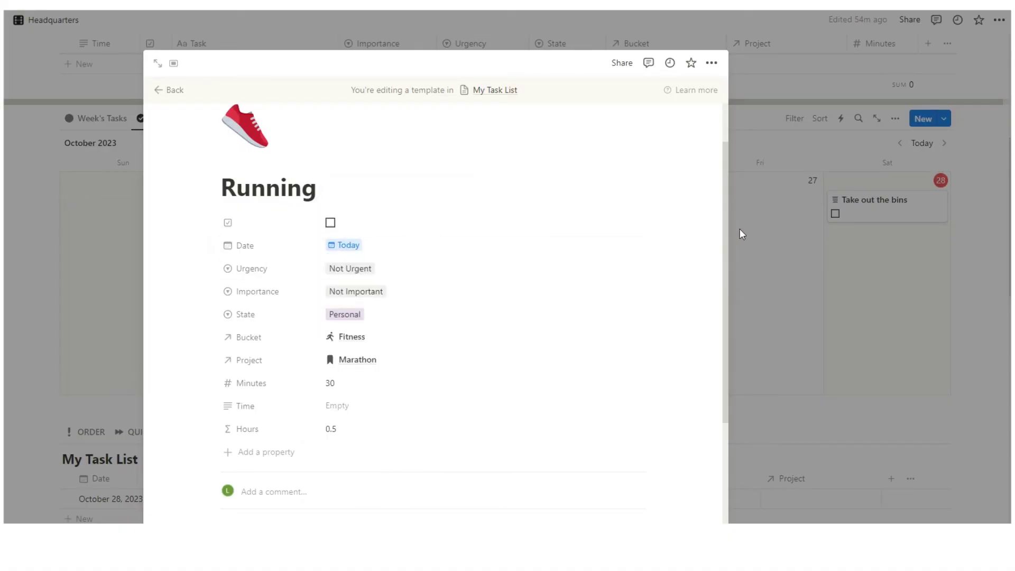
# Make the Running template repeat every day and open the resulting Running task page.
pyautogui.click(787, 216)
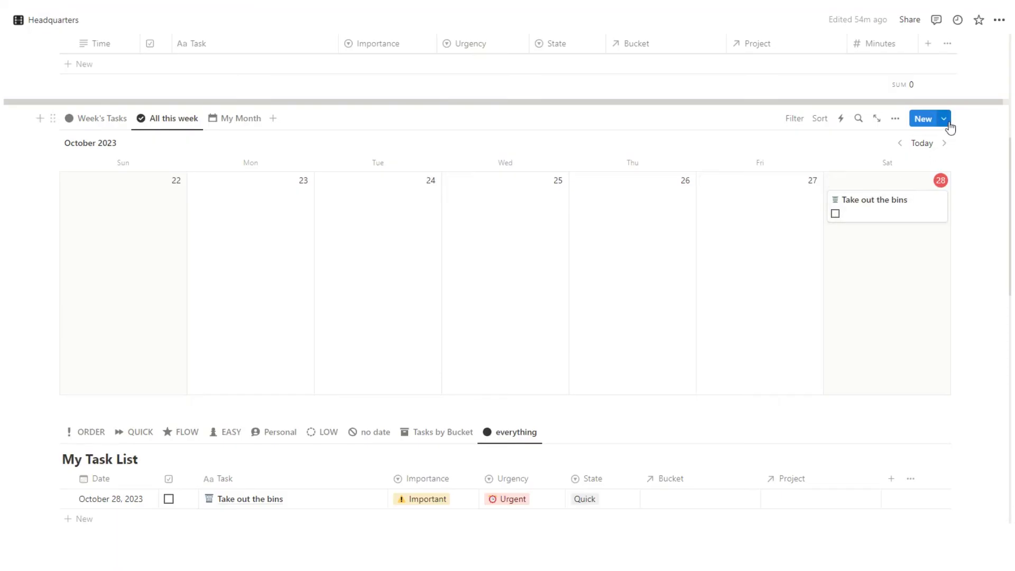
pyautogui.click(944, 119)
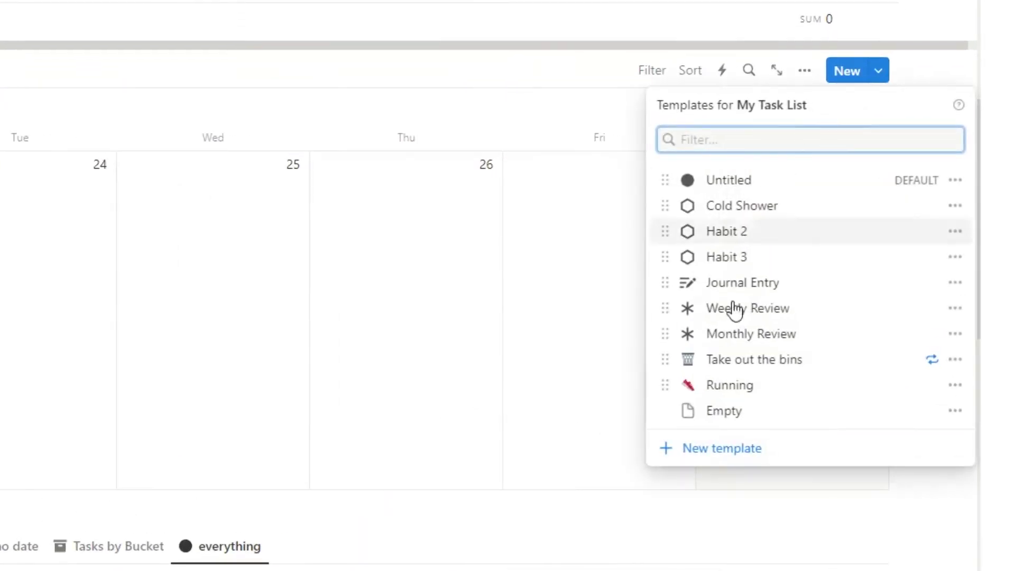
pyautogui.click(953, 385)
pyautogui.click(769, 339)
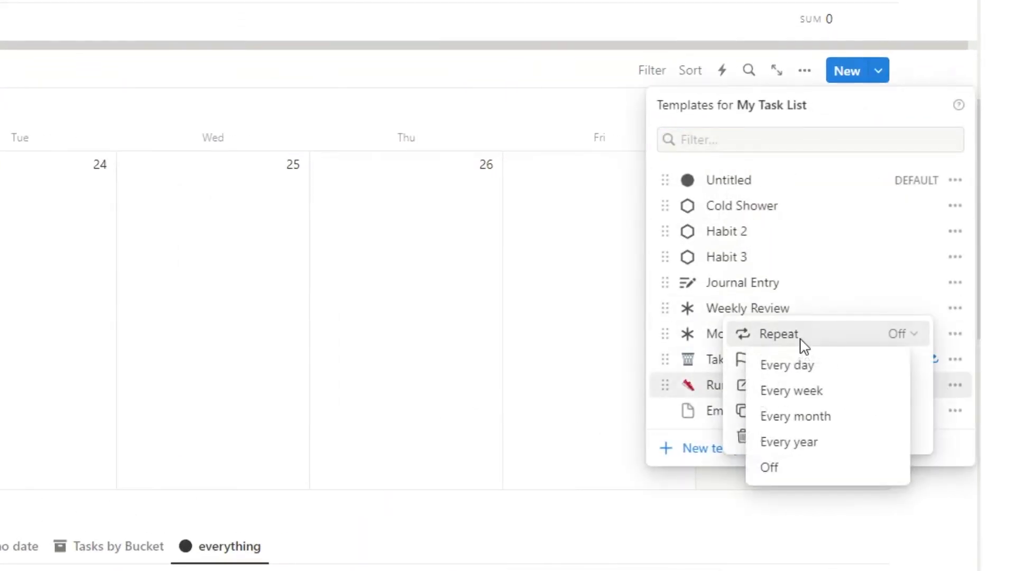
pyautogui.click(798, 363)
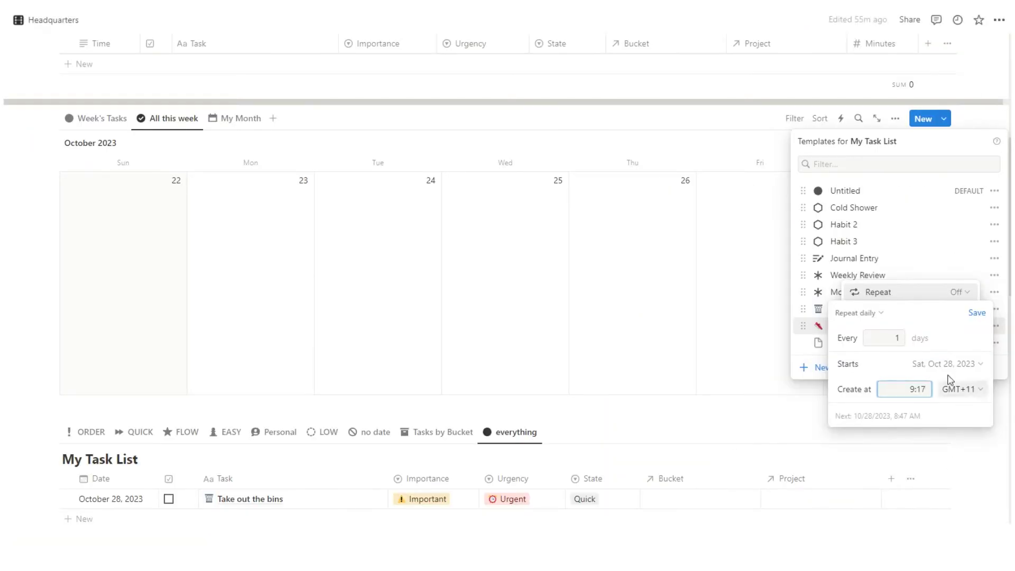
pyautogui.click(977, 312)
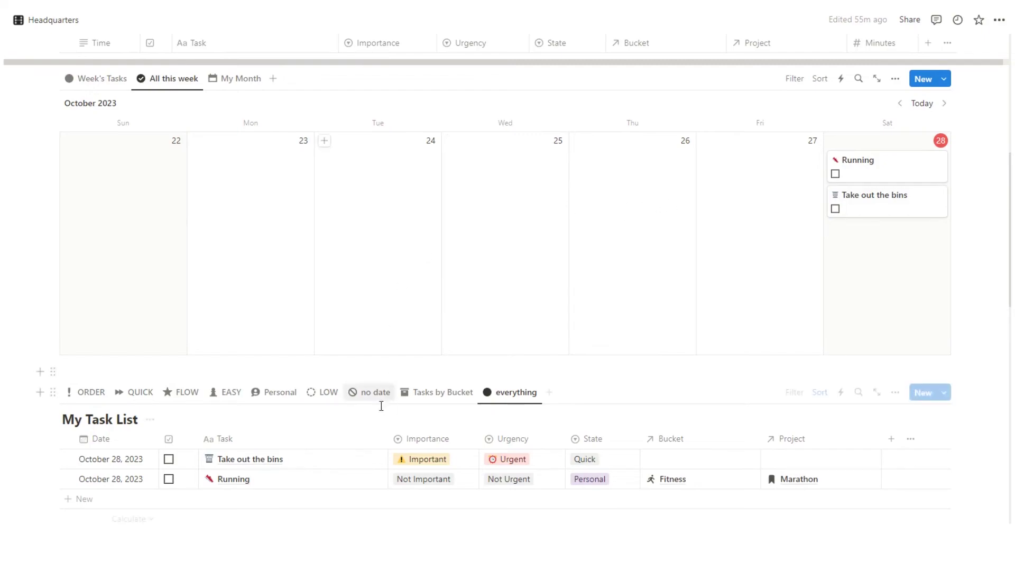
pyautogui.click(365, 479)
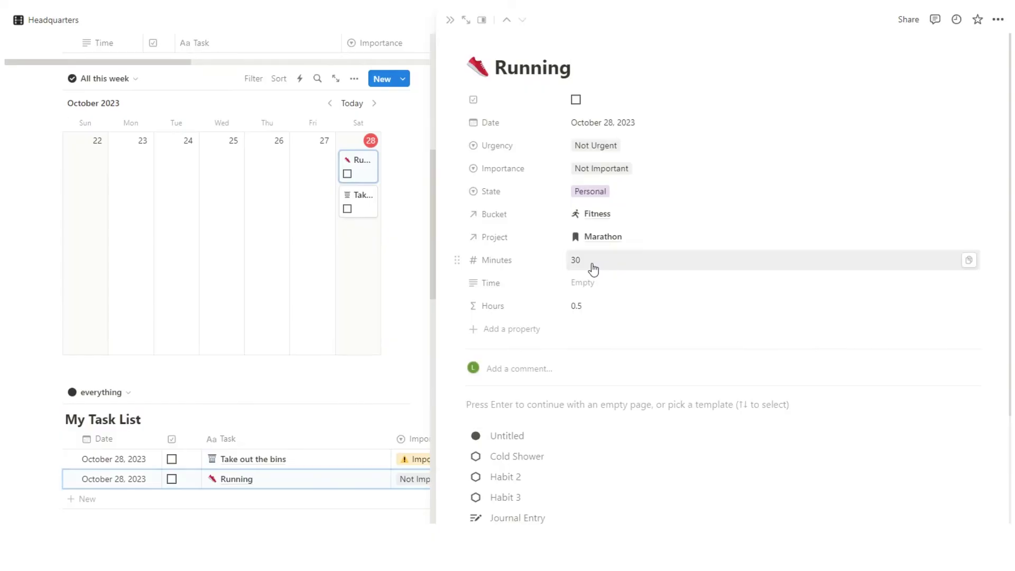
# Close the Running side peek and tick the Running card's checkbox on the October 28 calendar.
pyautogui.click(450, 19)
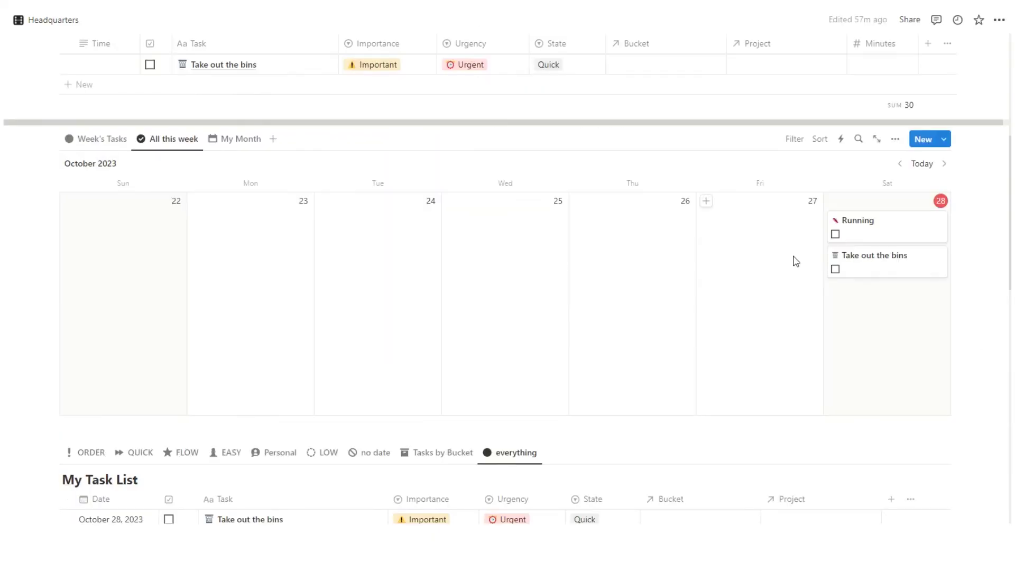
pyautogui.click(835, 234)
pyautogui.scroll(-2, 741, 283)
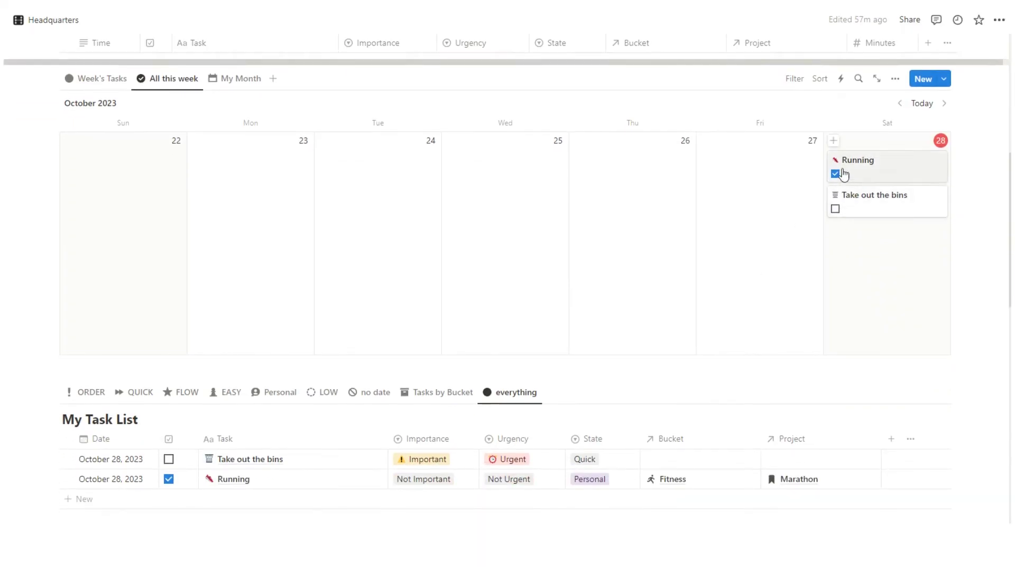
pyautogui.scroll(3, 195, 308)
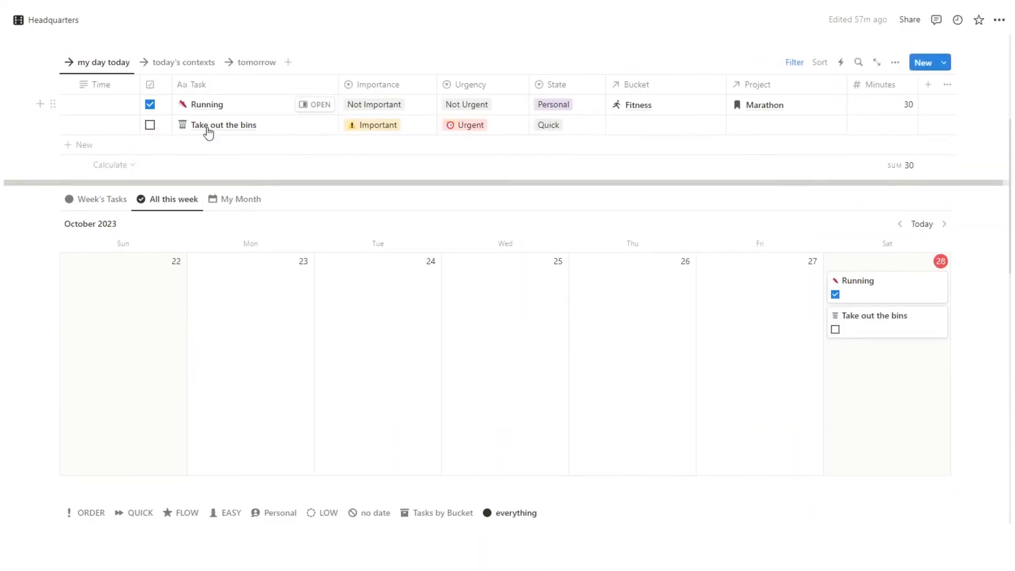
pyautogui.scroll(-20, 537, 238)
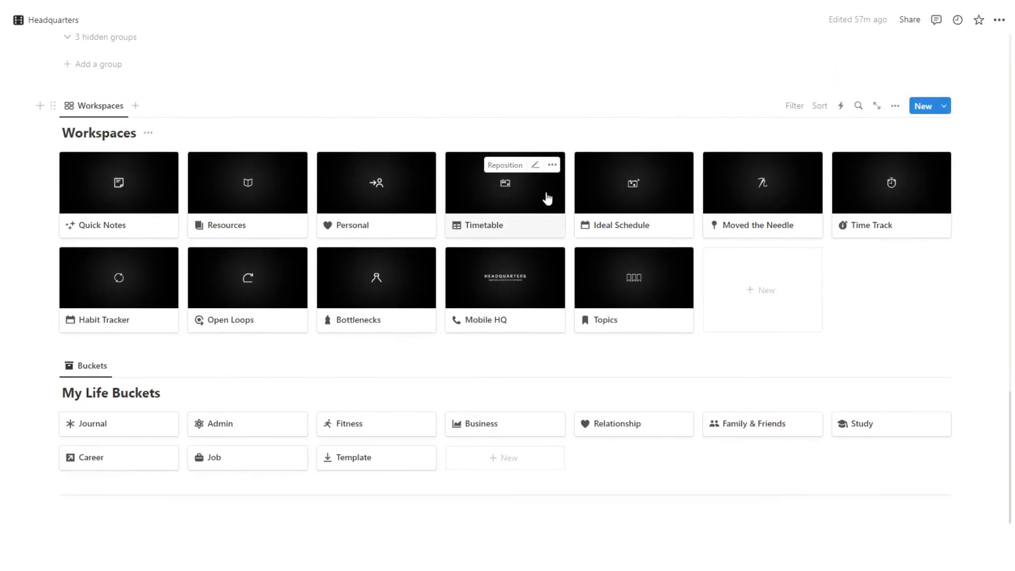
# Open the Time Track page and look at the Time on Projects view.
pyautogui.click(852, 203)
pyautogui.scroll(-3, 86, 209)
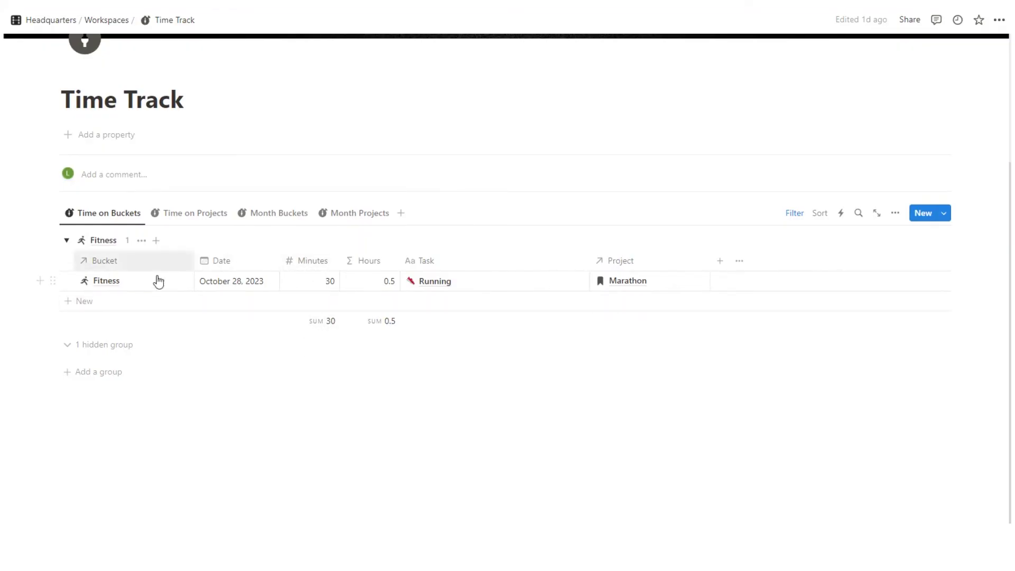
pyautogui.click(193, 222)
pyautogui.scroll(-2, 326, 224)
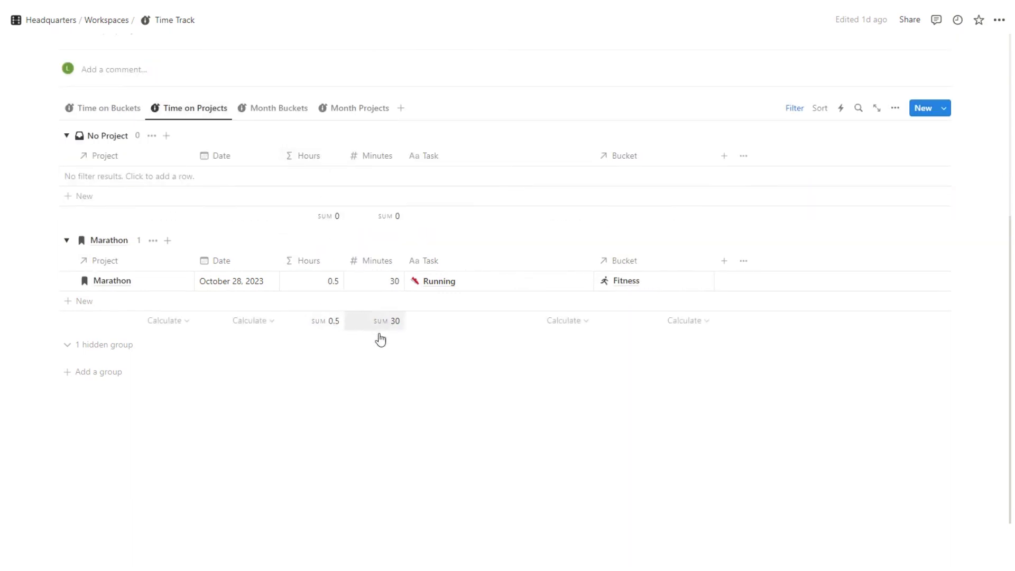
pyautogui.scroll(1, 231, 137)
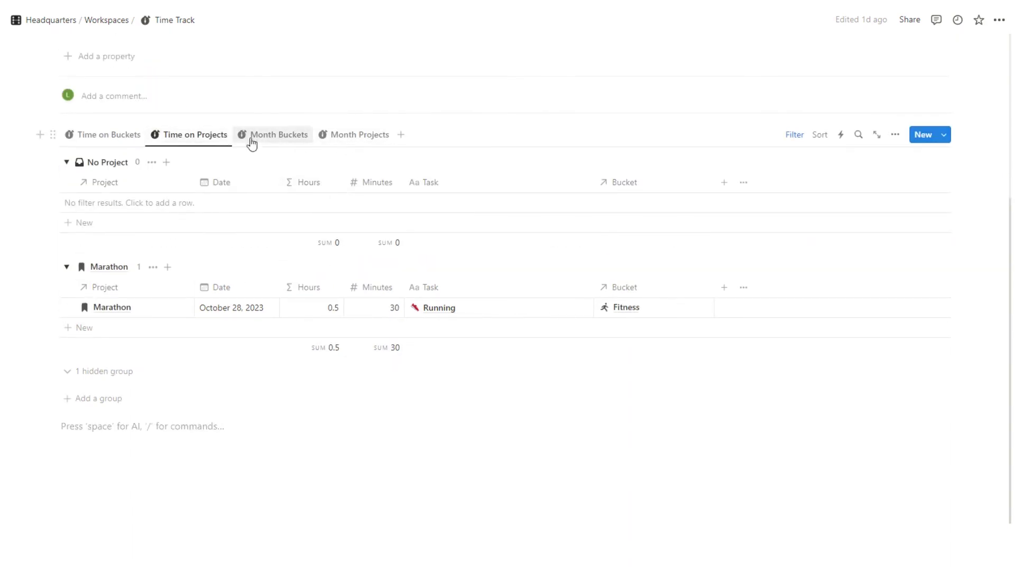
# Check the Month Projects view's filter rule, then return to Time on Buckets showing Running's 30 minutes.
pyautogui.click(327, 139)
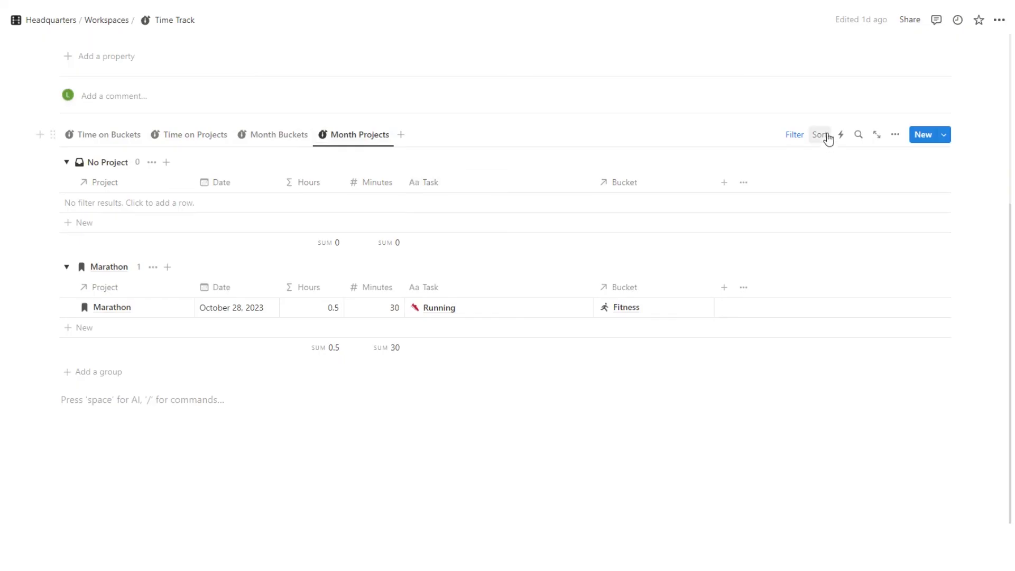
pyautogui.click(795, 134)
pyautogui.click(105, 160)
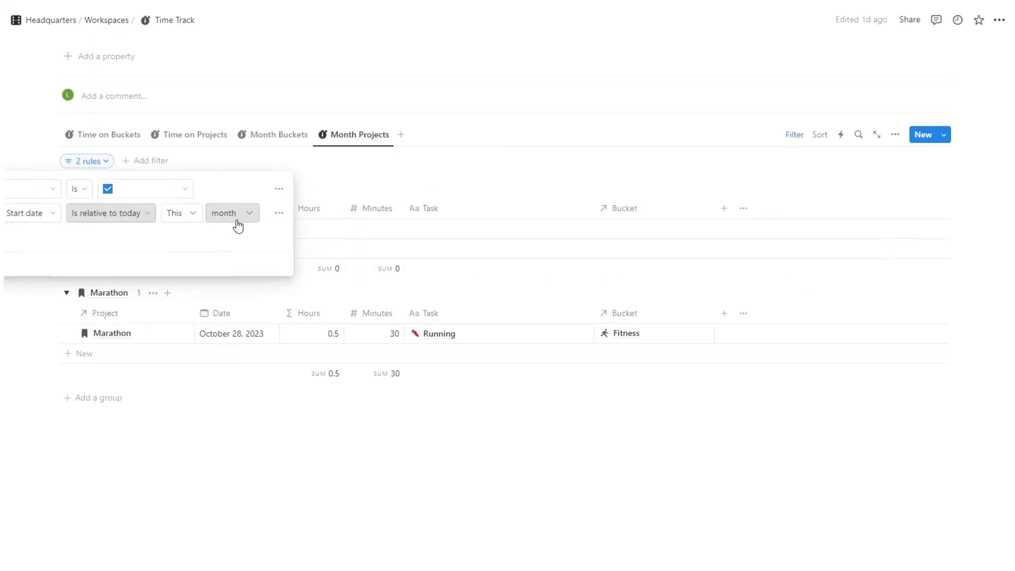
pyautogui.press('Escape')
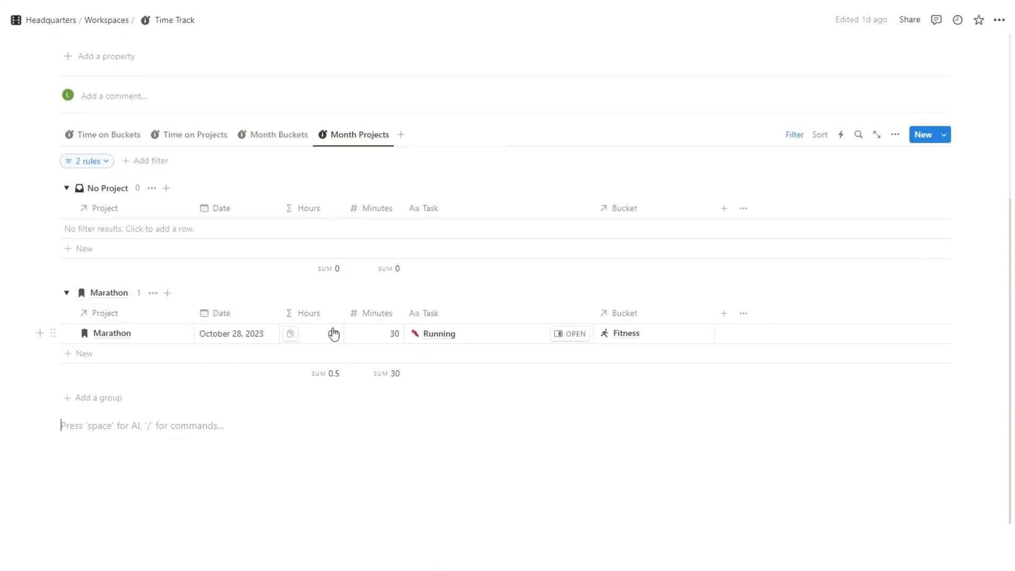
pyautogui.click(196, 138)
pyautogui.click(108, 138)
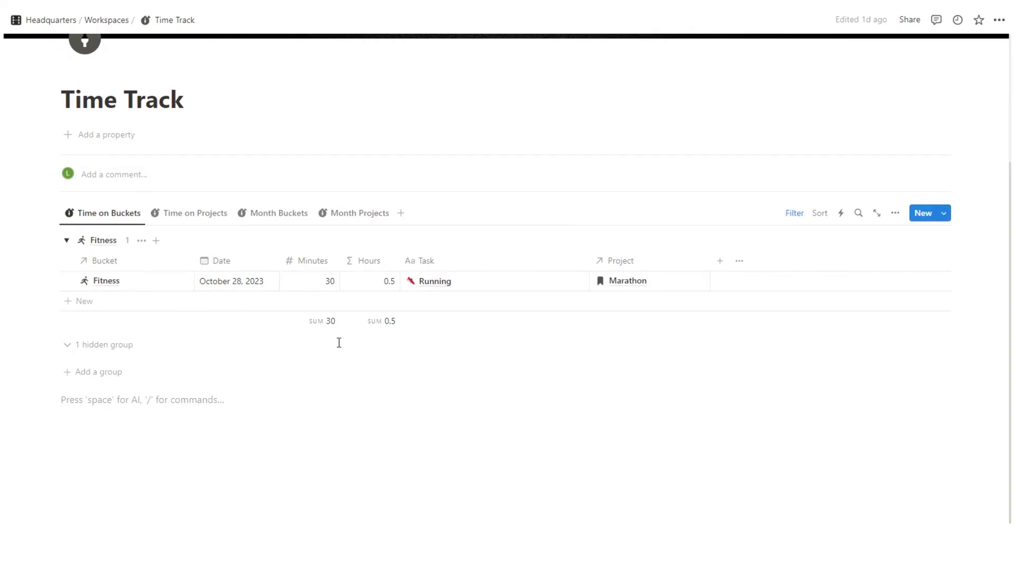
pyautogui.scroll(3, 211, 182)
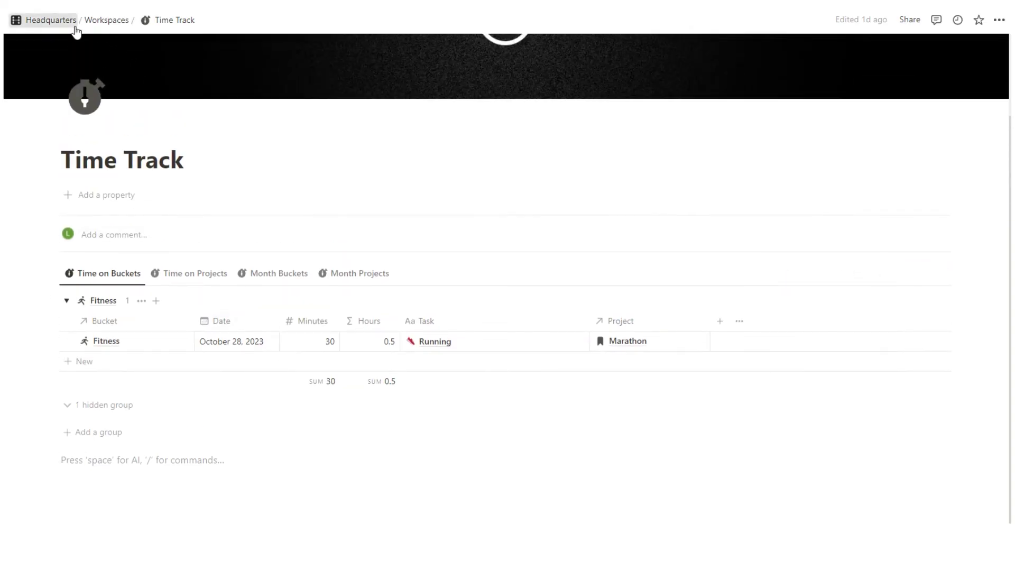
# Go back to Headquarters and show the My Task List templates beside the calendar's New button.
pyautogui.click(53, 20)
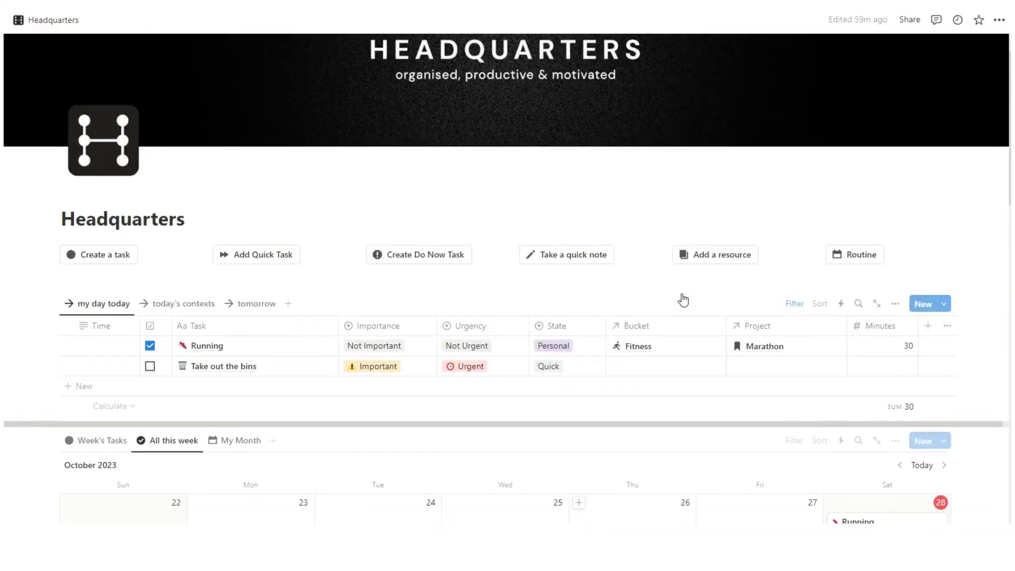
pyautogui.scroll(-5, 677, 292)
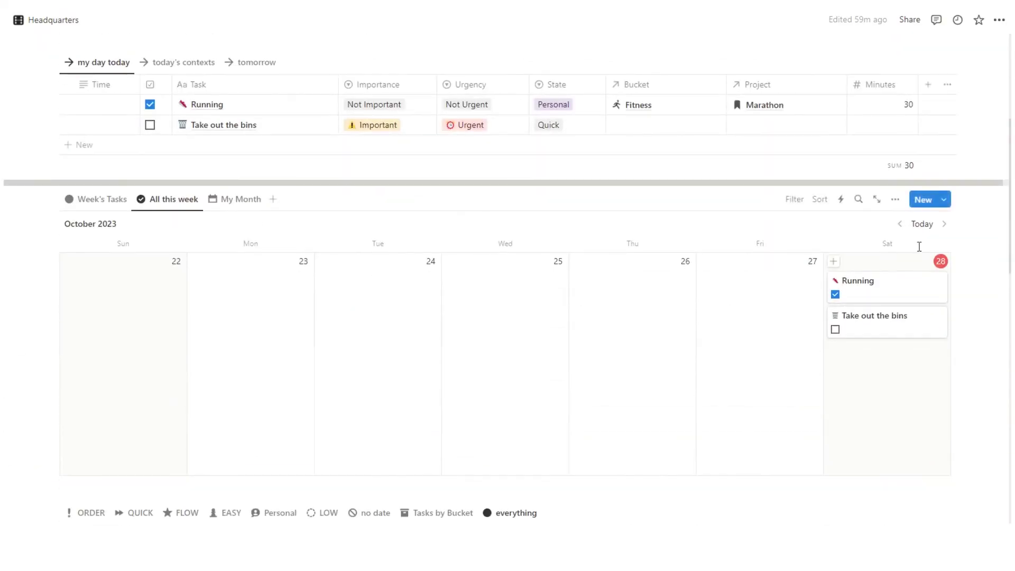
pyautogui.click(943, 198)
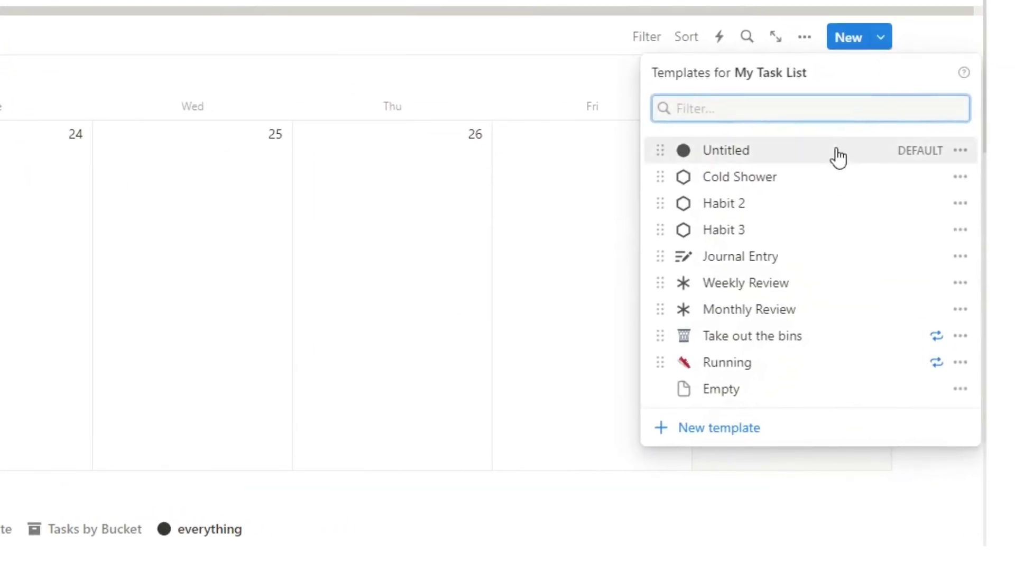